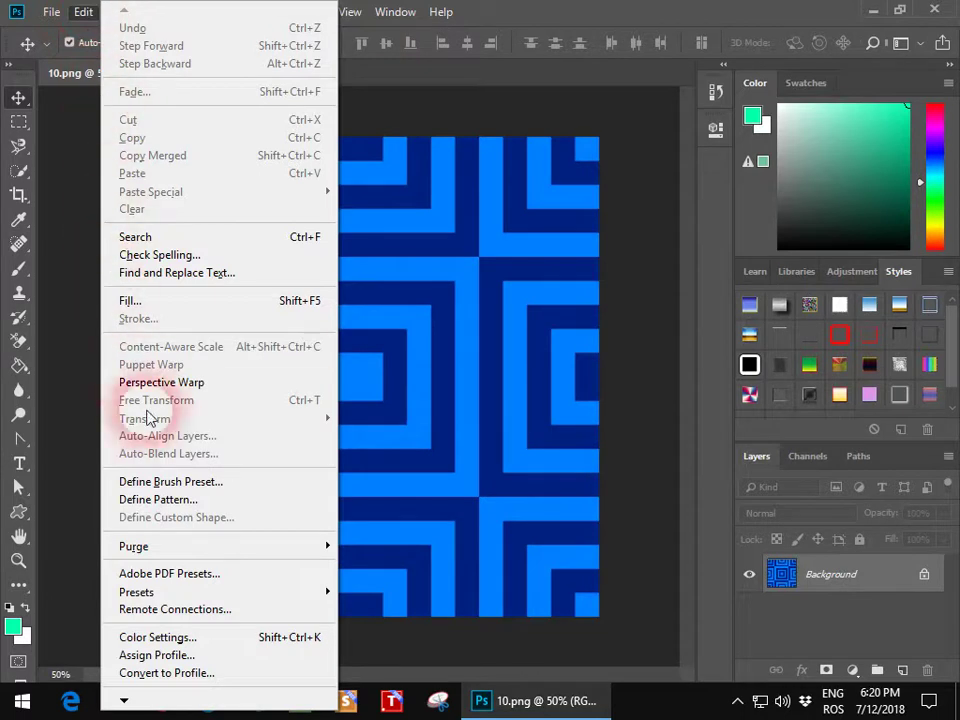
- Define the open blue concentric-squares tile as a pattern named 10.png
click(160, 500)
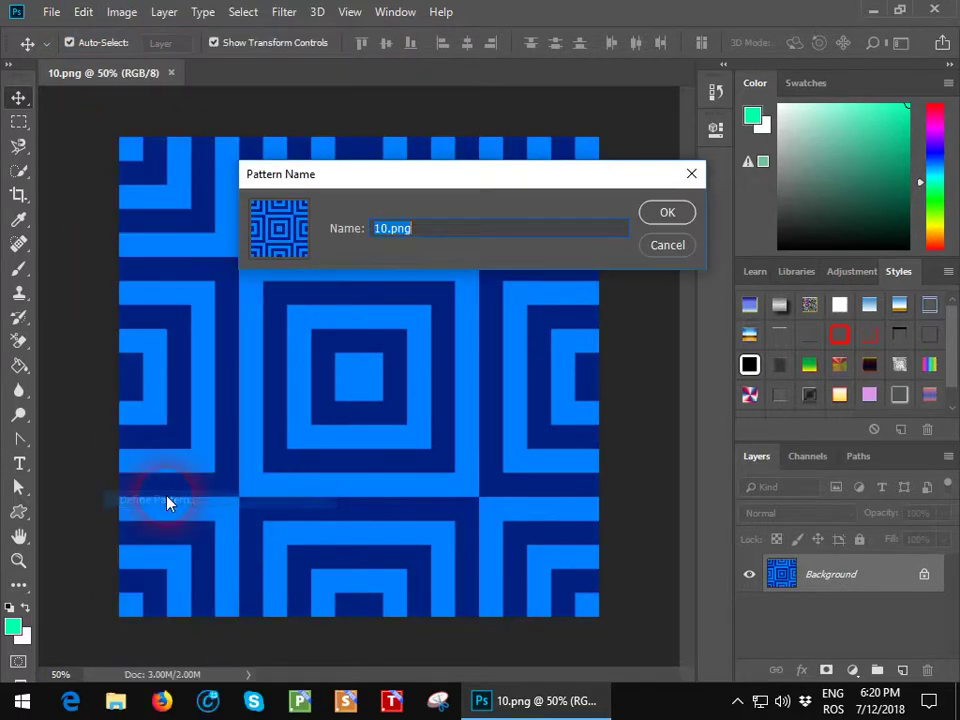
click(663, 219)
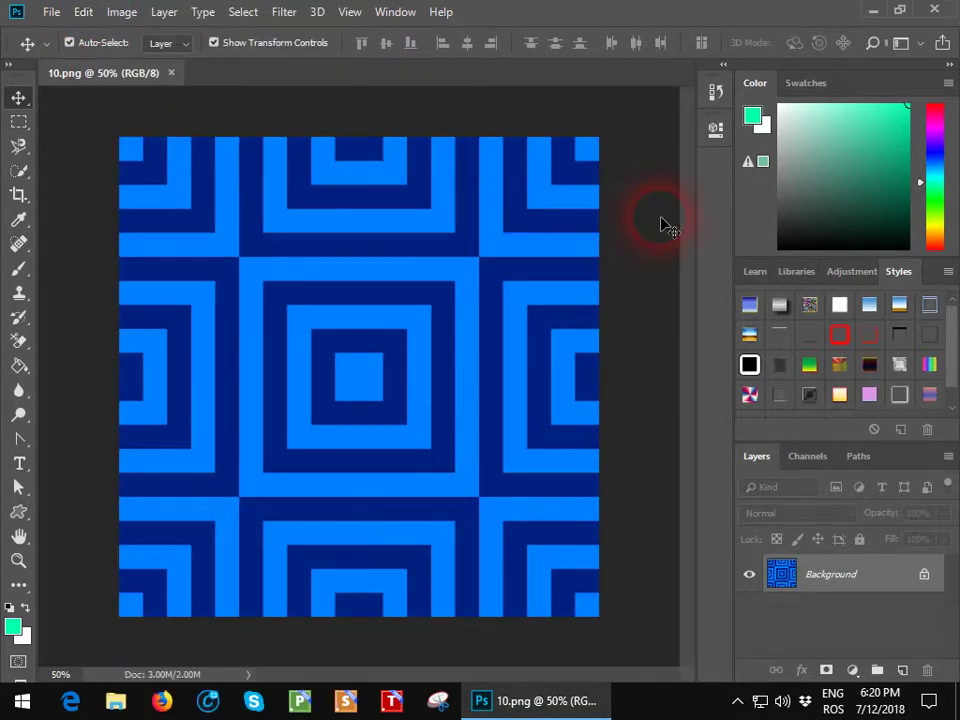
- Create a new 3600 x 3600 px document at 300 ppi in 8-bit RGB with a transparent background
click(50, 12)
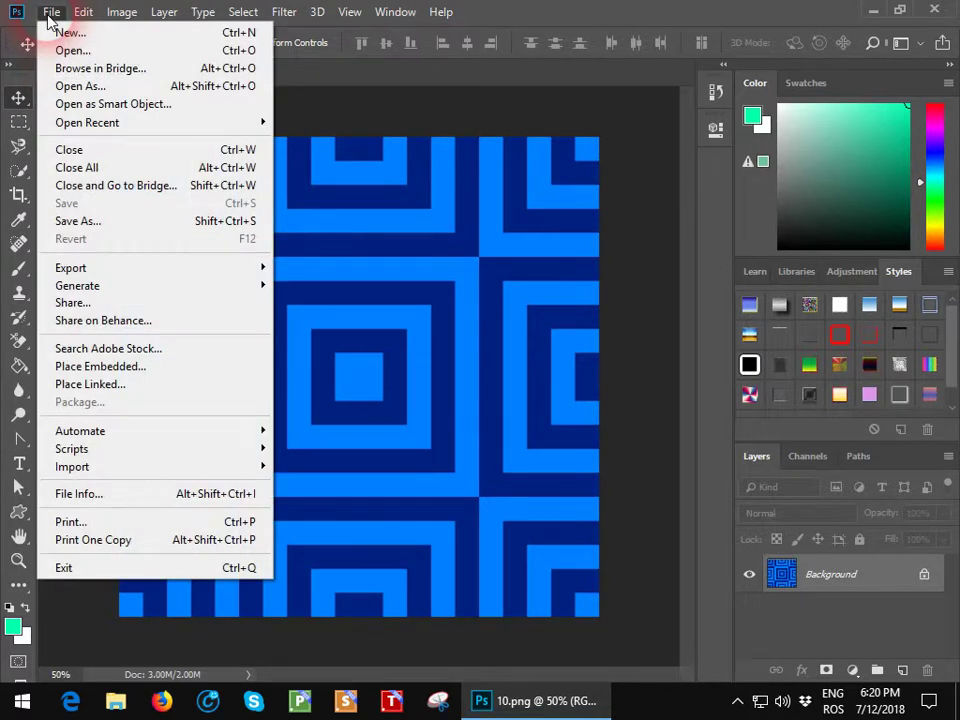
click(42, 32)
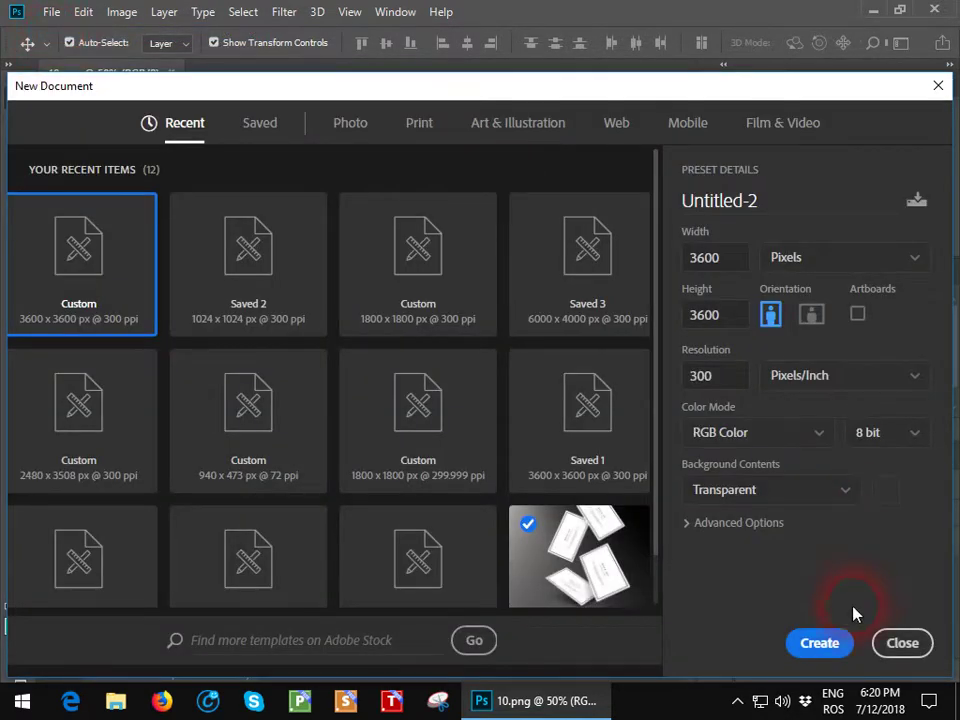
click(822, 645)
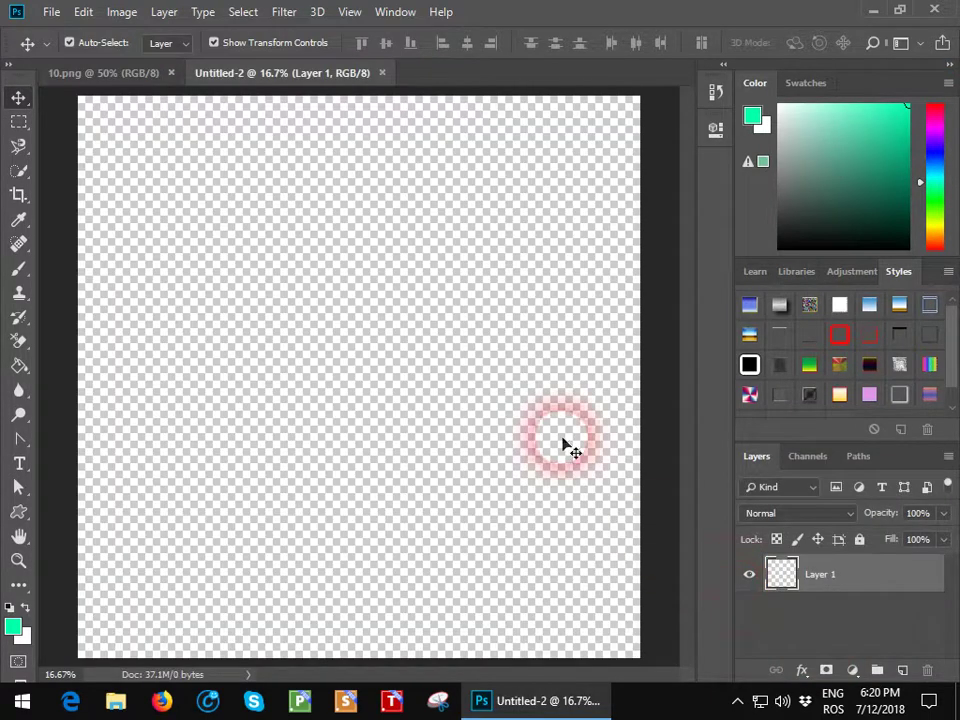
- Set up a pattern fill for Layer 1 with the newly defined blue concentric-squares pattern
click(82, 12)
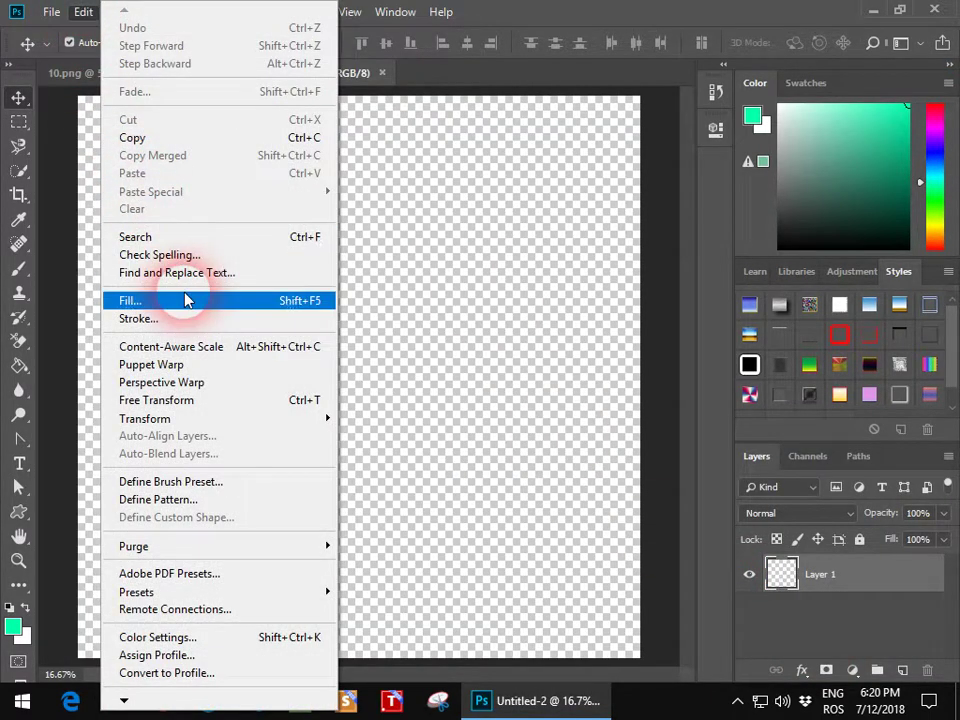
click(316, 302)
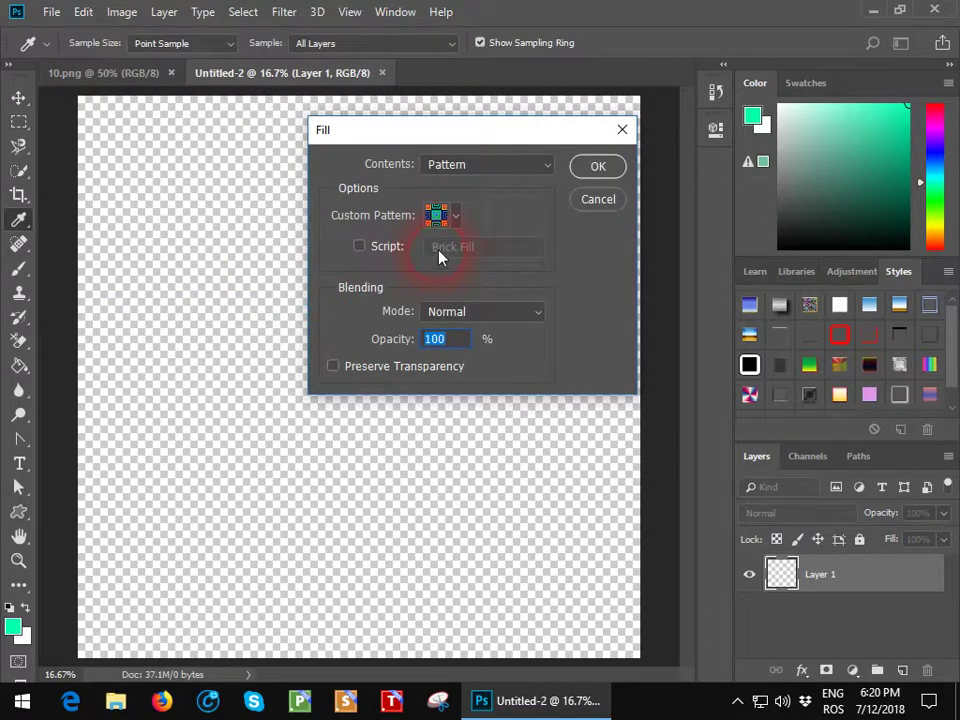
click(459, 220)
click(490, 348)
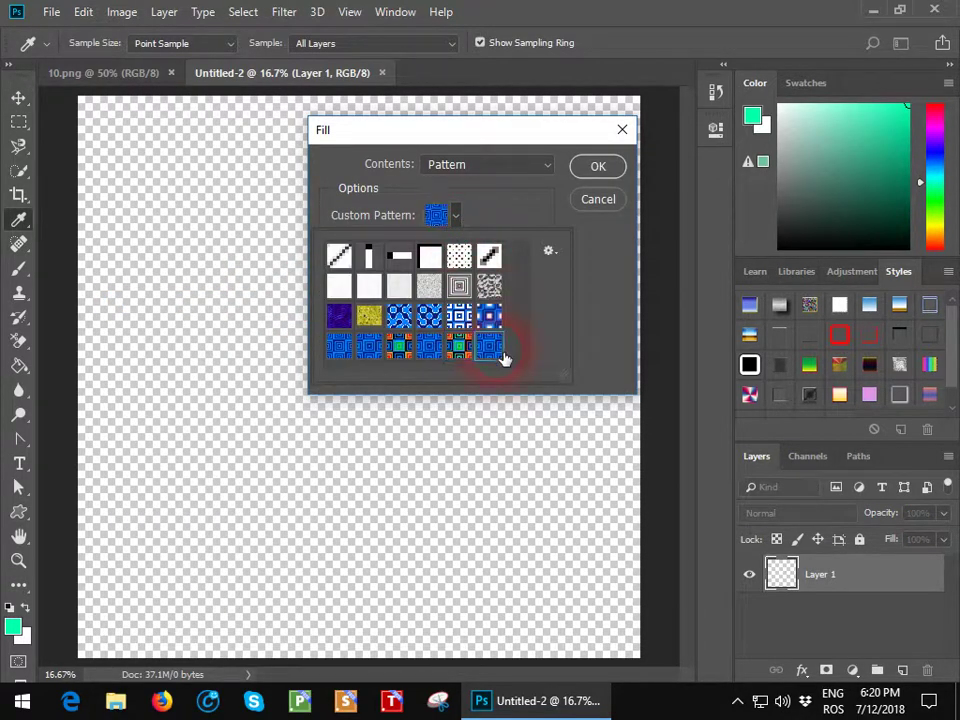
- Delete six older blue patterns from the custom pattern library, keeping the newly defined one and the orange-green ones
right_click(403, 323)
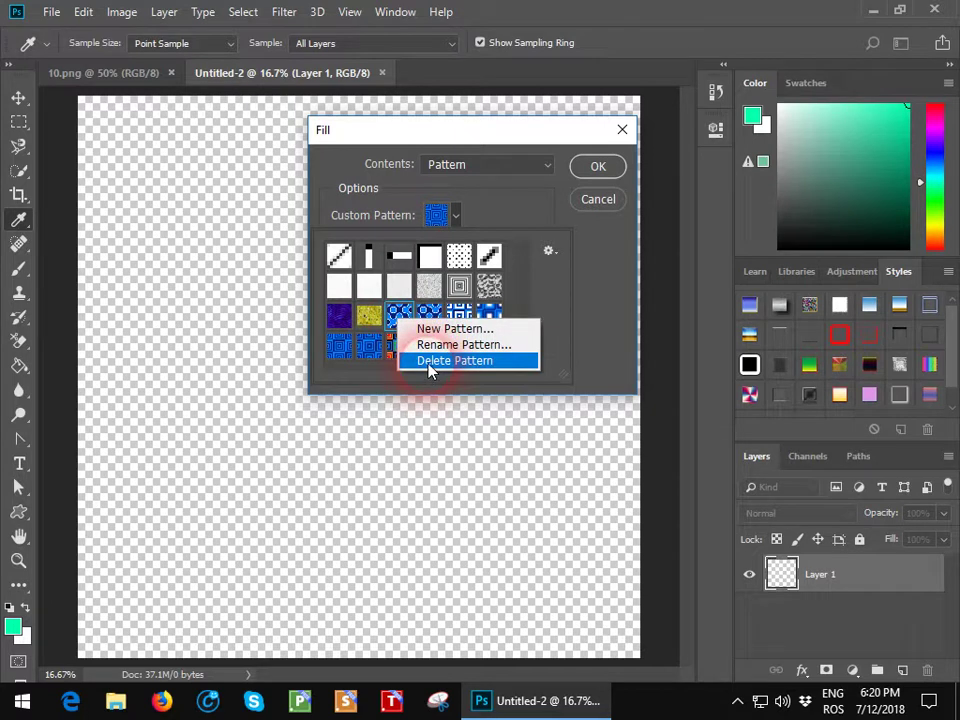
click(410, 360)
right_click(398, 322)
click(437, 360)
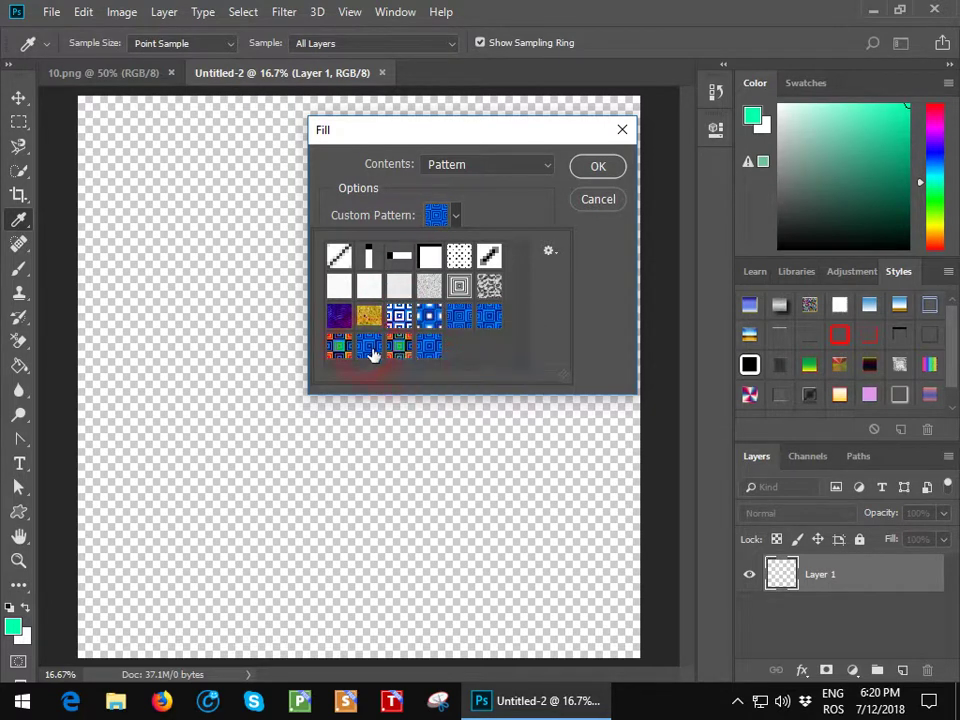
right_click(371, 345)
click(404, 390)
right_click(400, 316)
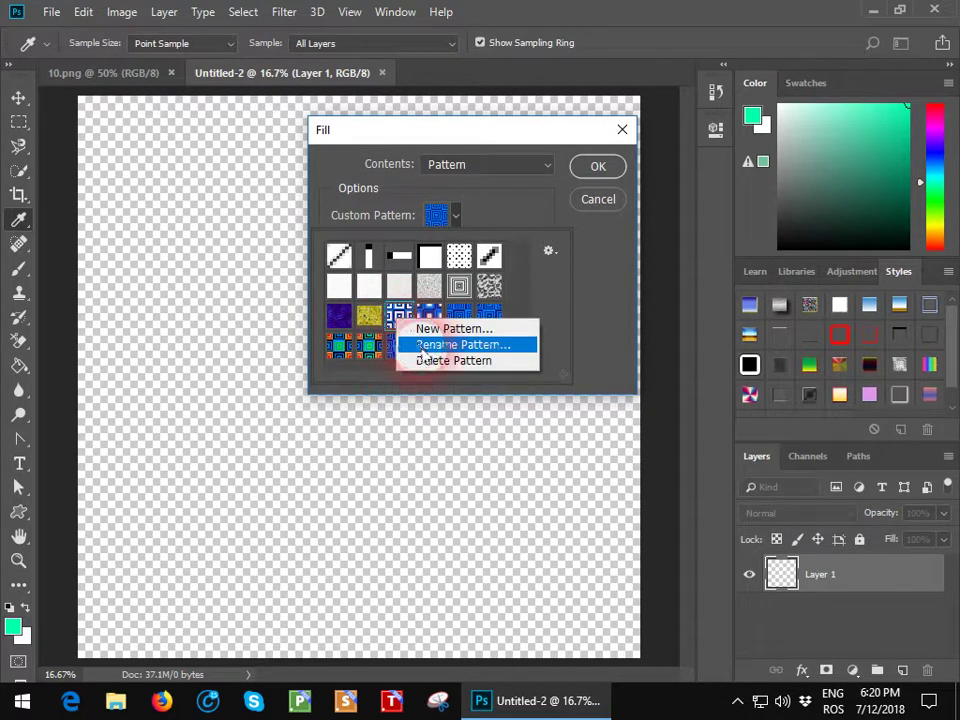
click(425, 357)
right_click(413, 321)
click(431, 358)
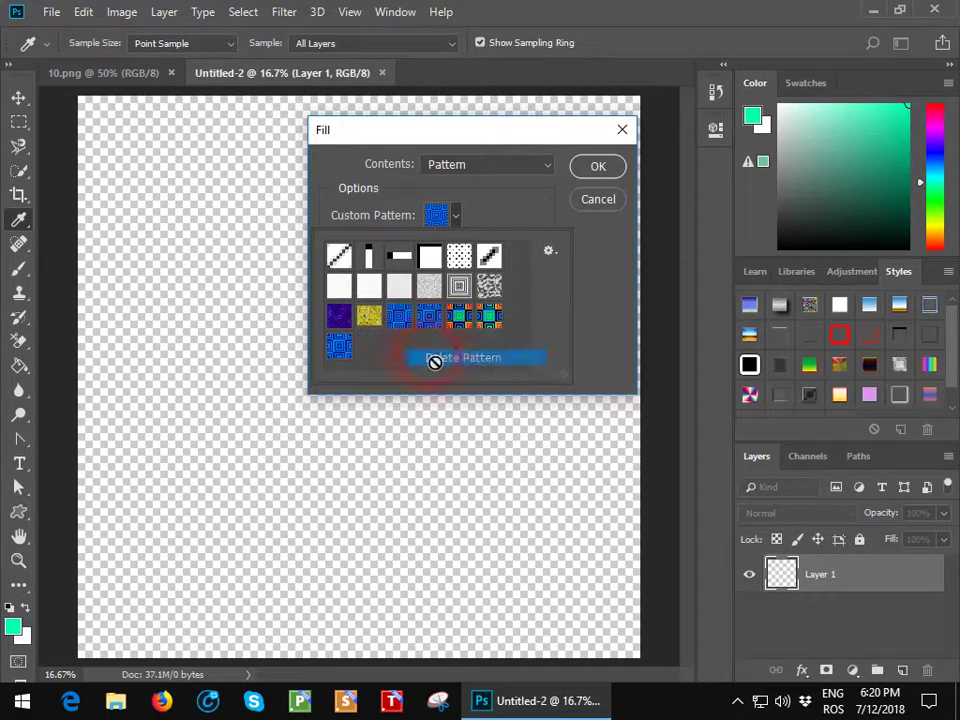
right_click(401, 323)
click(424, 364)
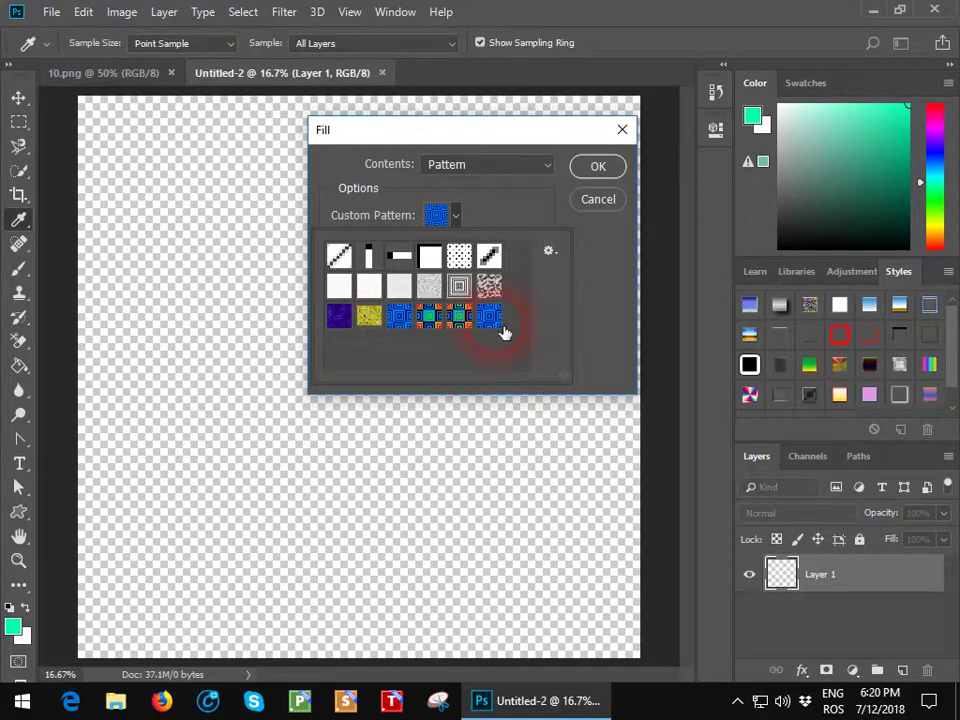
- Apply the pattern fill to Layer 1 in Normal mode at 100% opacity
click(593, 170)
click(593, 170)
key(v)
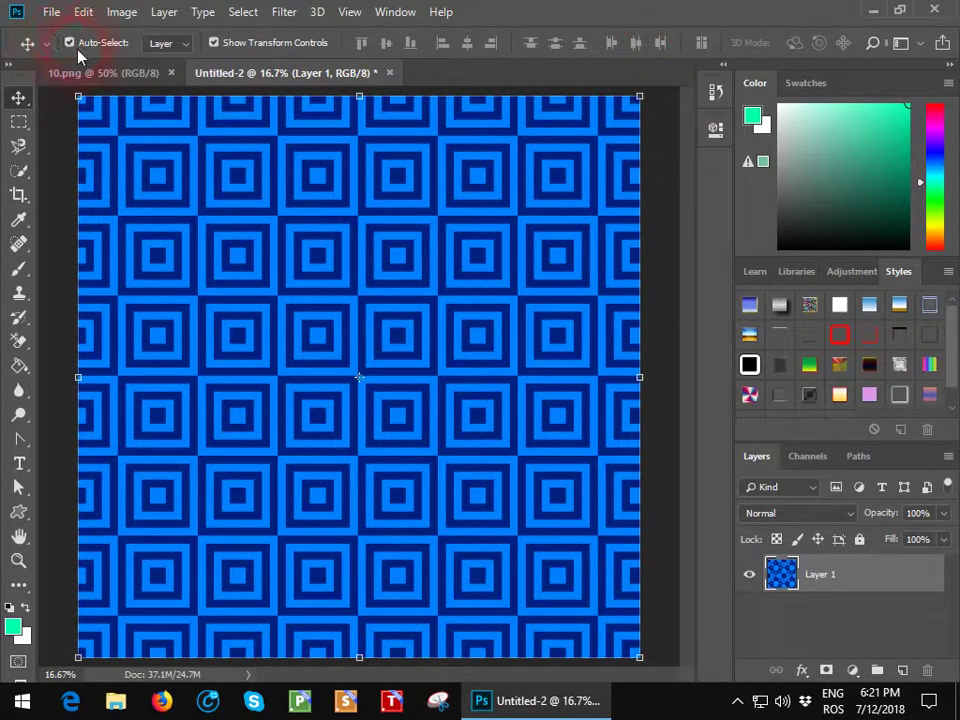
- In the 10.png document, select all dark blue areas with Color Range, using sampled colors and a fuzziness of 145
click(64, 75)
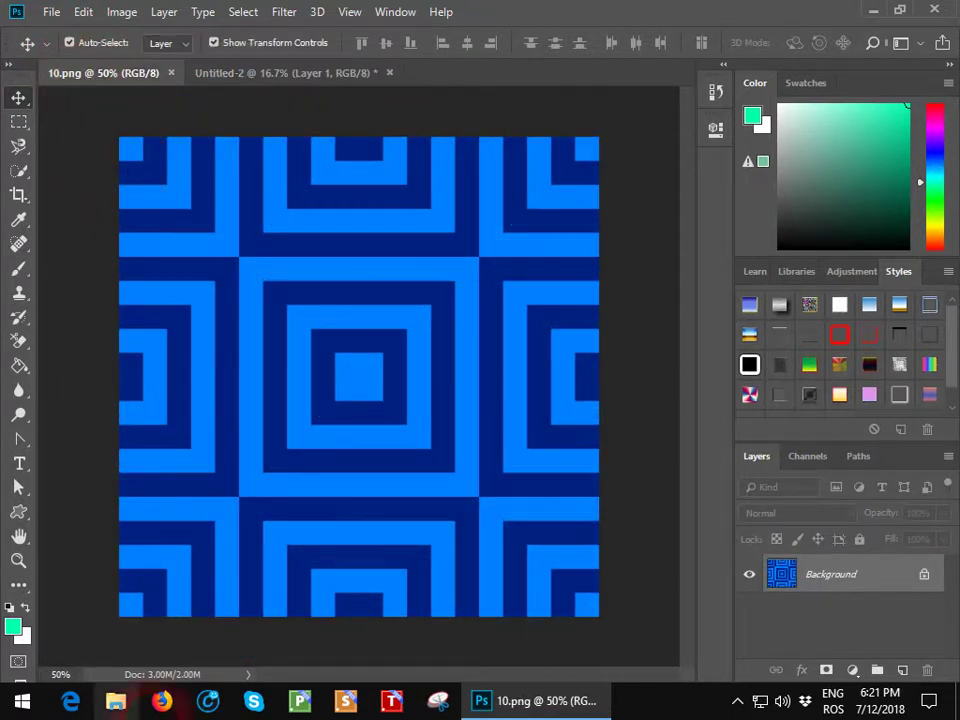
click(522, 287)
click(243, 12)
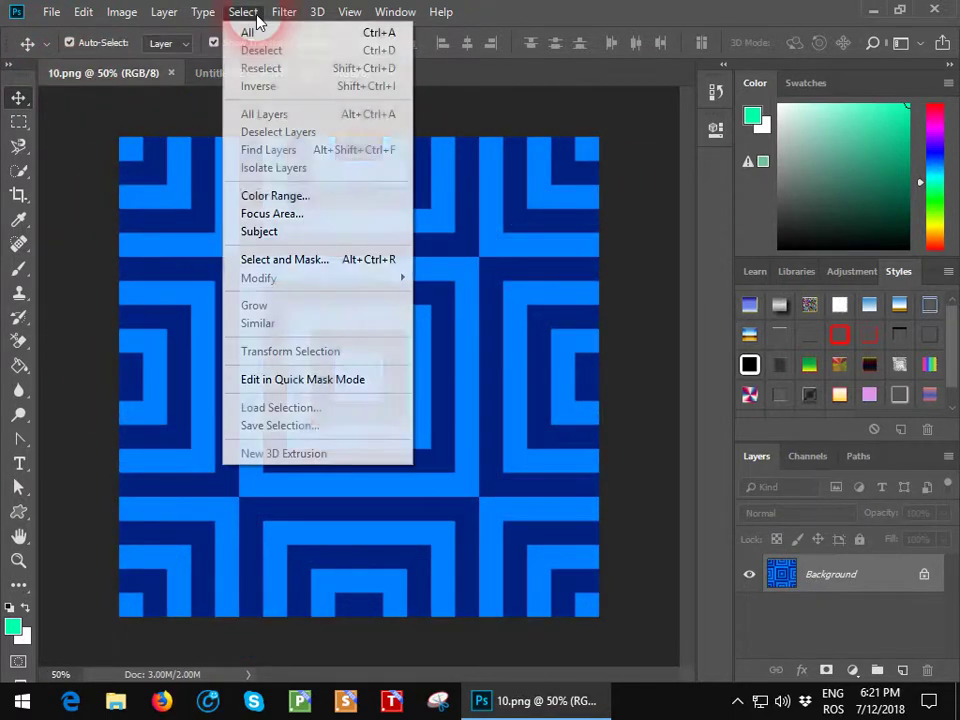
click(302, 199)
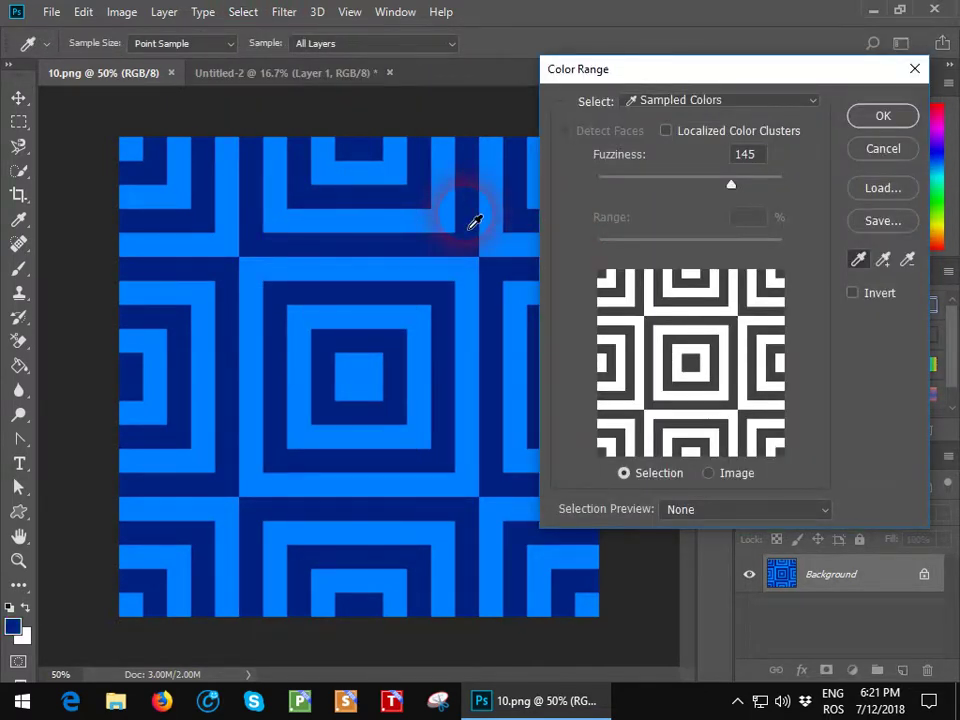
click(884, 117)
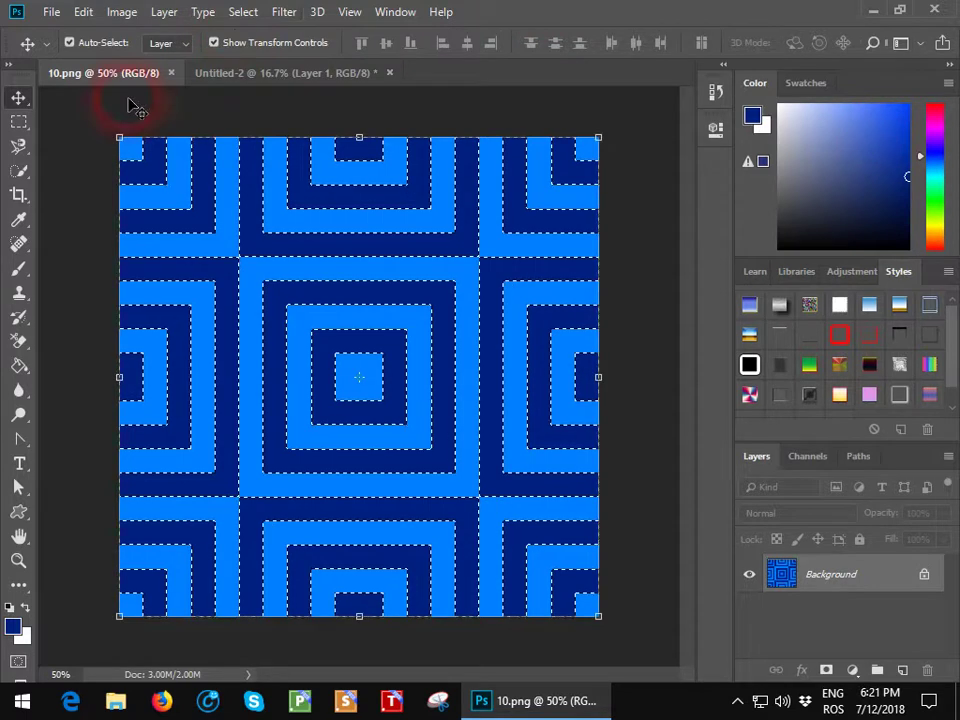
- Activate the Paint Bucket tool and set the foreground color to the printable red ed1d32
click(19, 366)
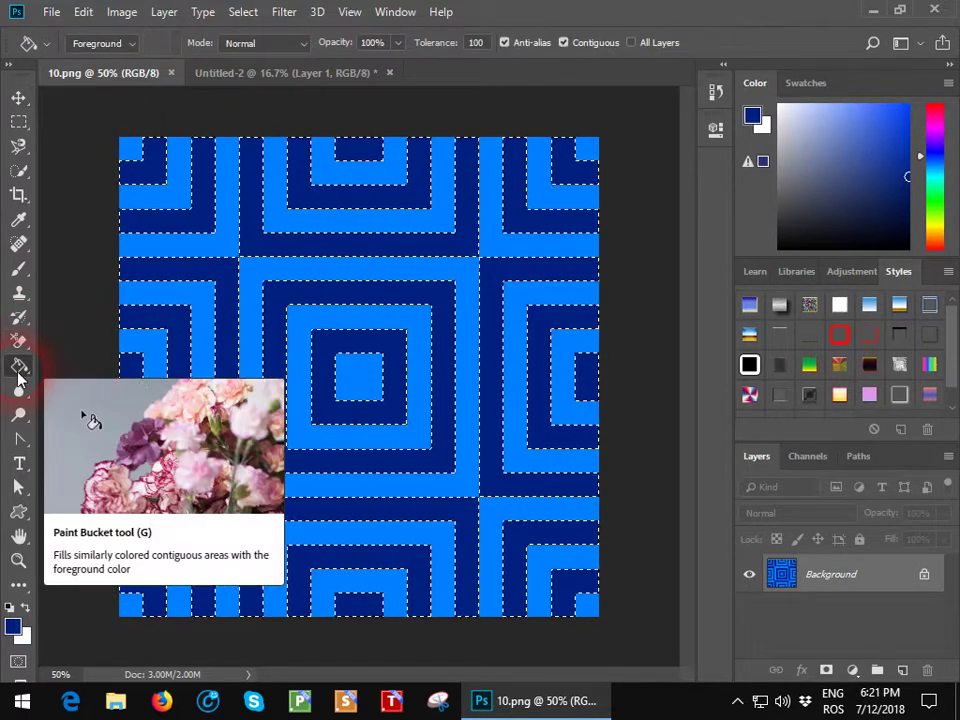
click(13, 624)
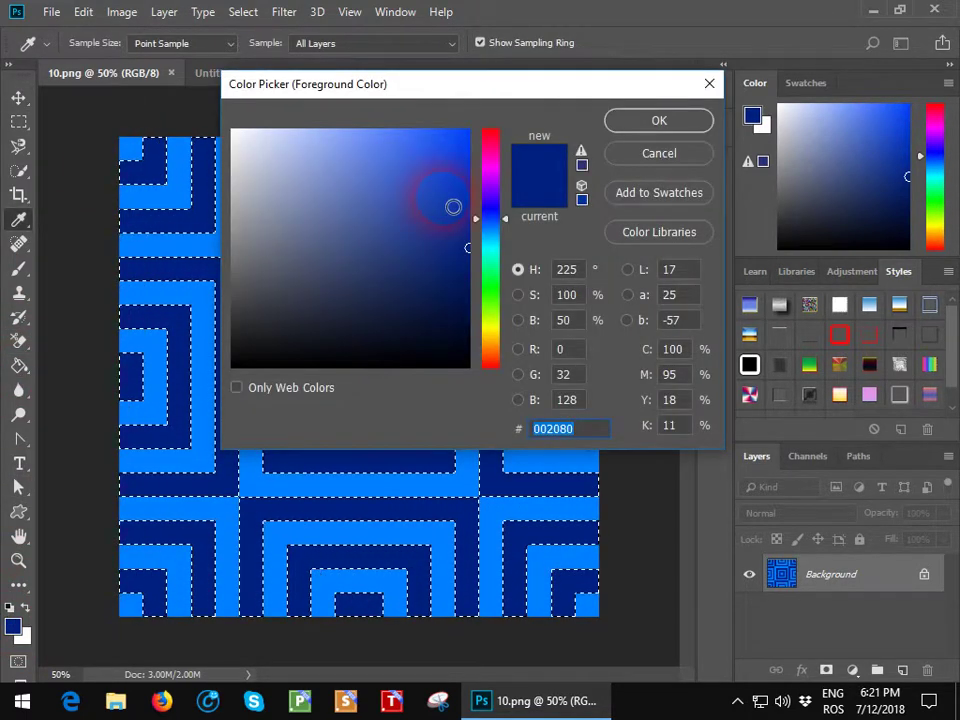
click(491, 137)
drag(467, 252, 493, 118)
click(582, 165)
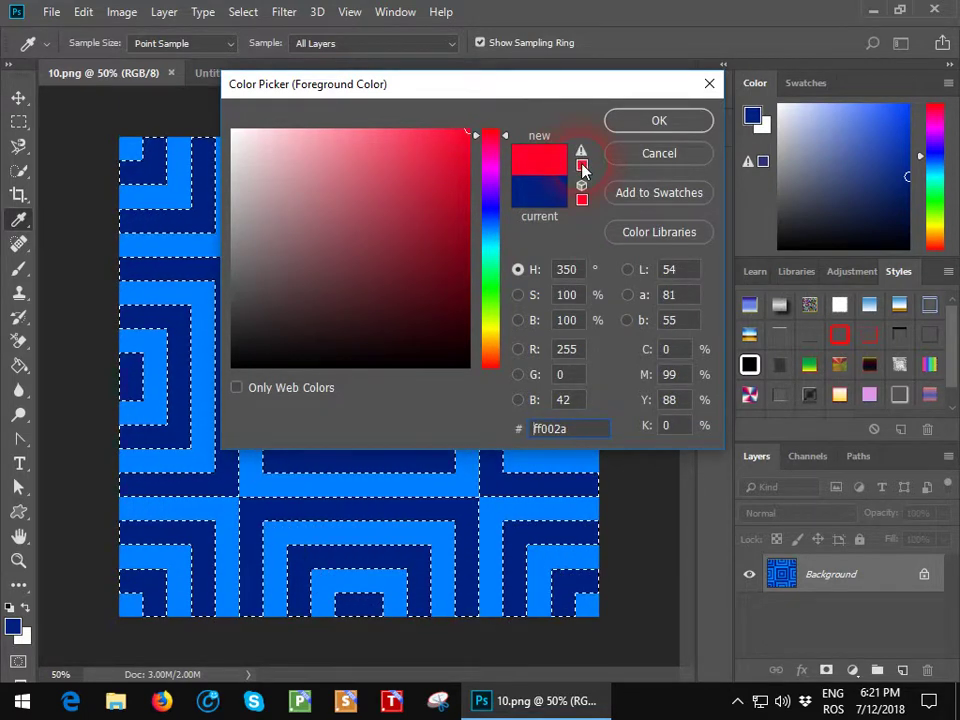
click(657, 120)
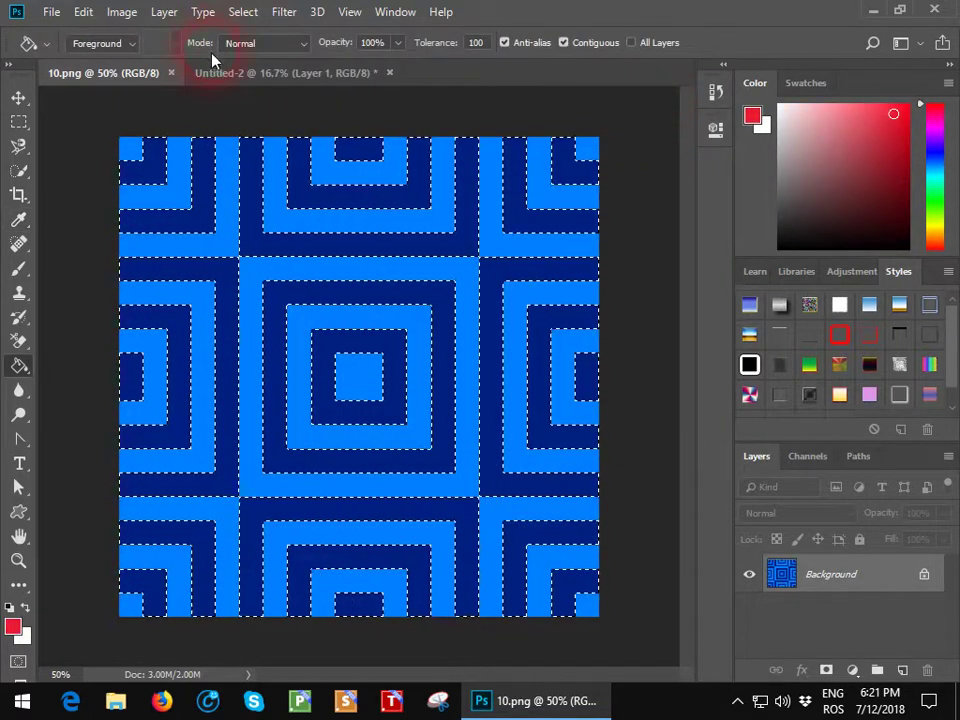
- Fill the selected dark blue bands in all four corner squares of the tile with red
click(155, 180)
click(208, 218)
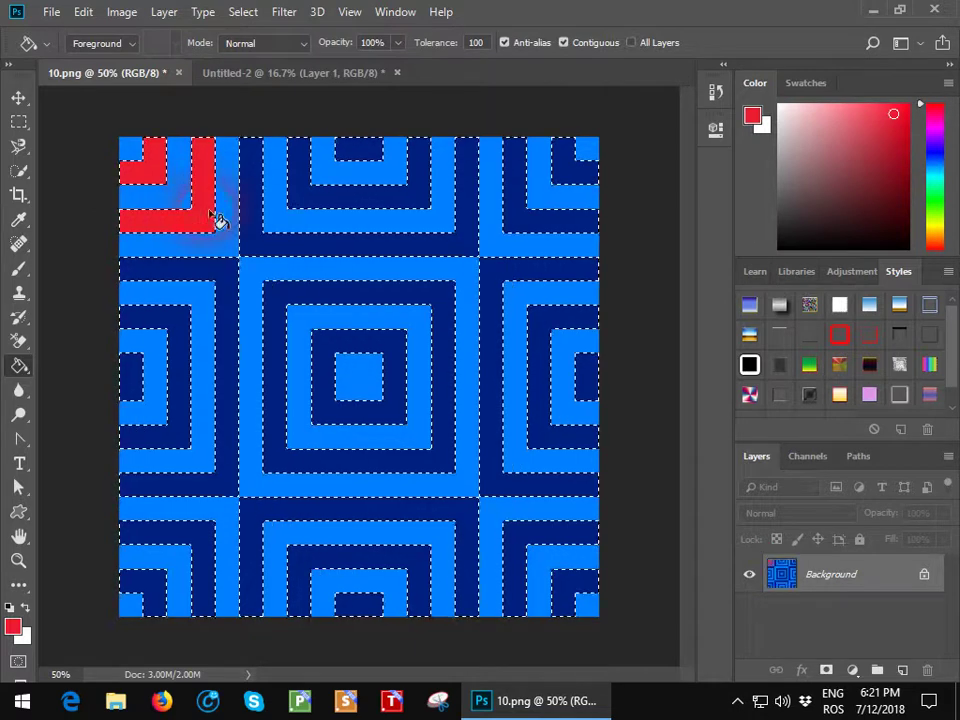
click(563, 160)
click(524, 206)
click(588, 592)
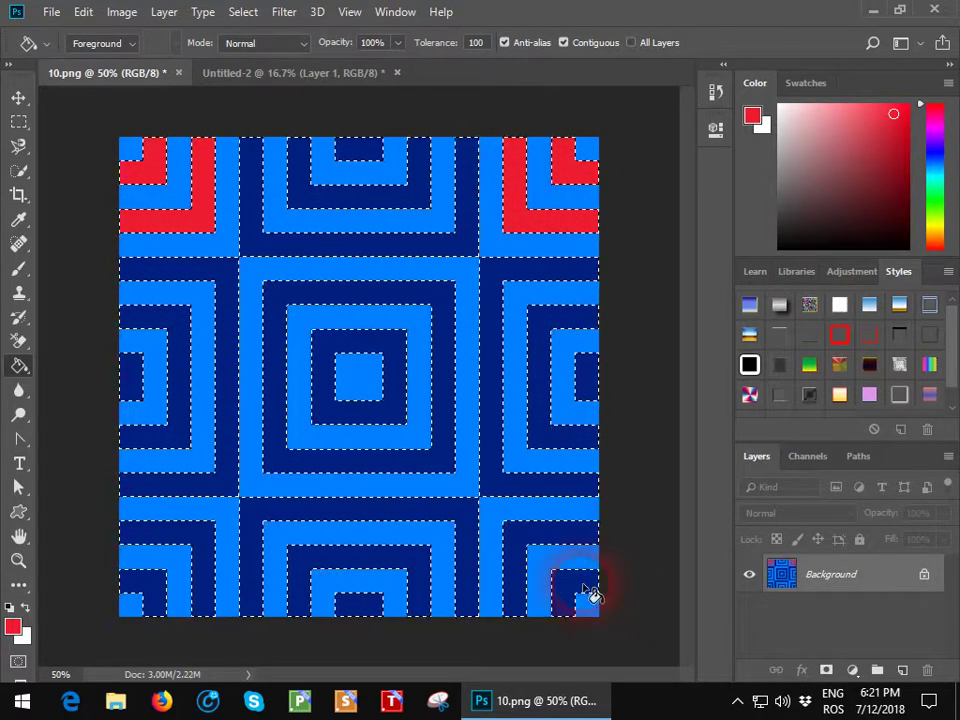
click(525, 545)
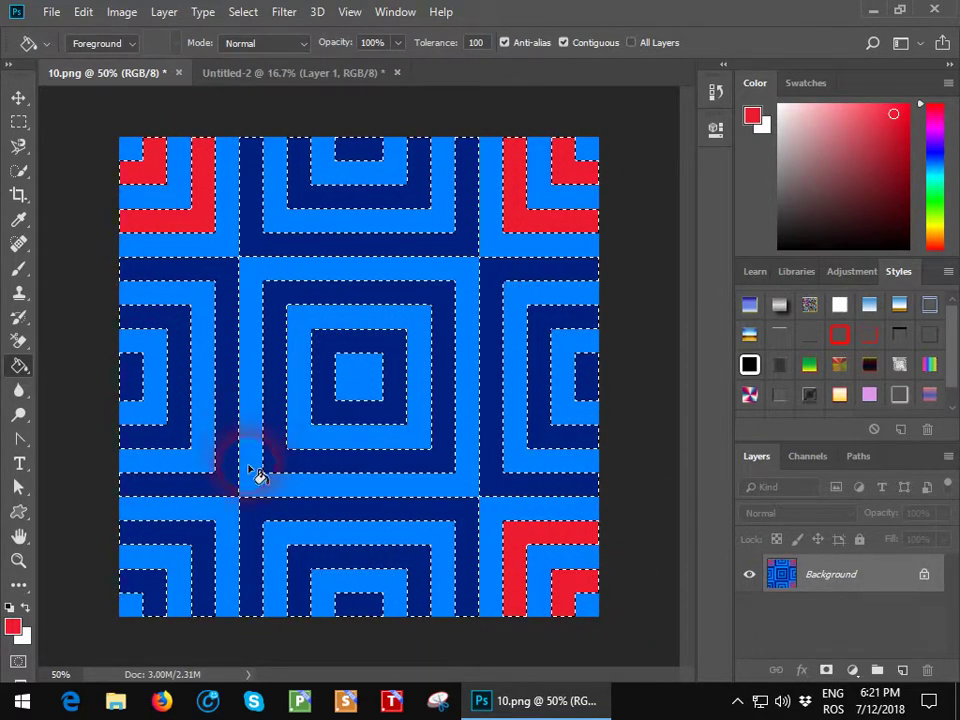
click(158, 603)
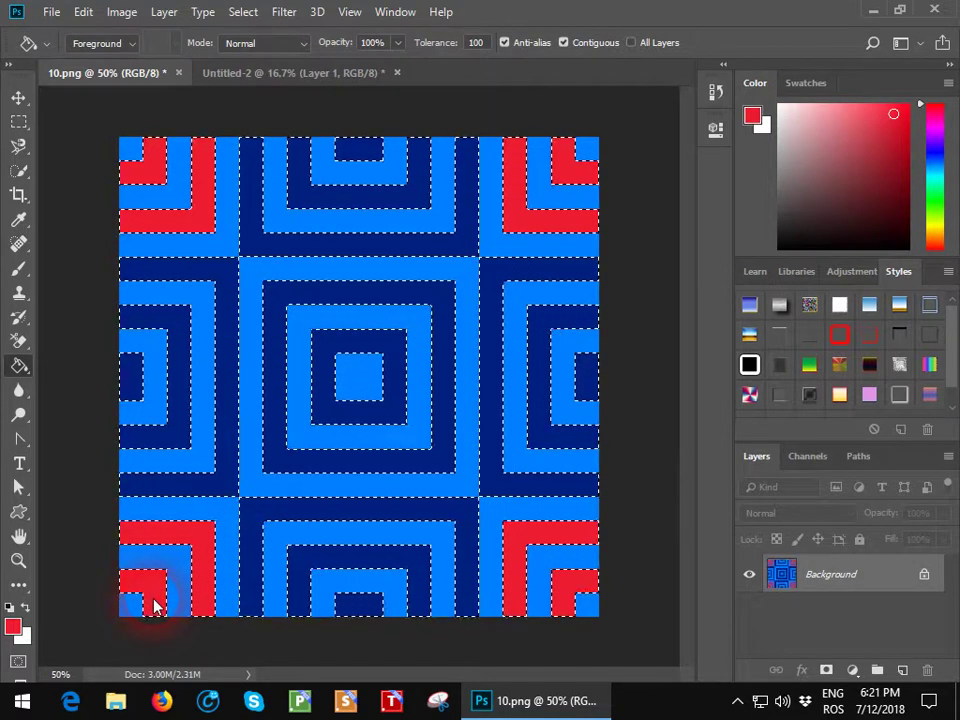
- Change the foreground color to black for the Paint Bucket tool
click(12, 626)
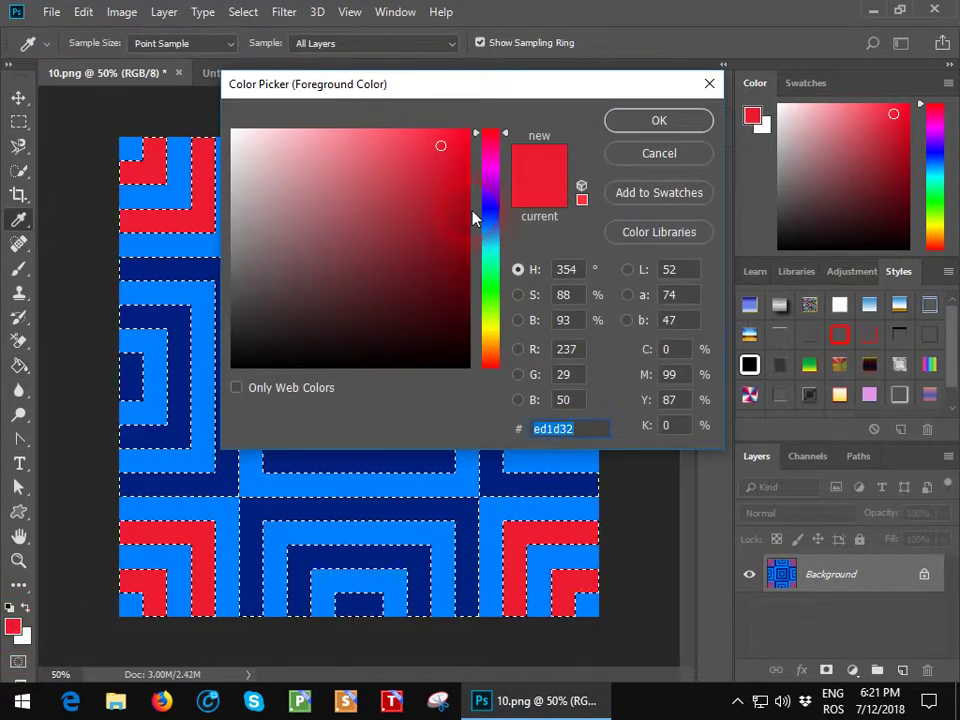
click(406, 342)
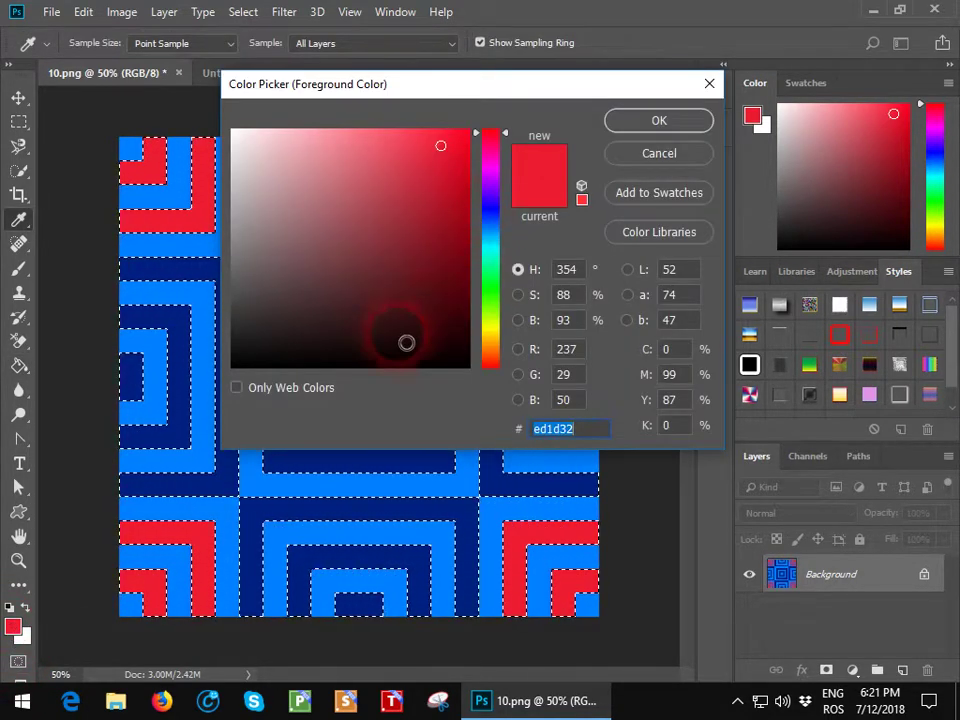
click(645, 125)
key(g)
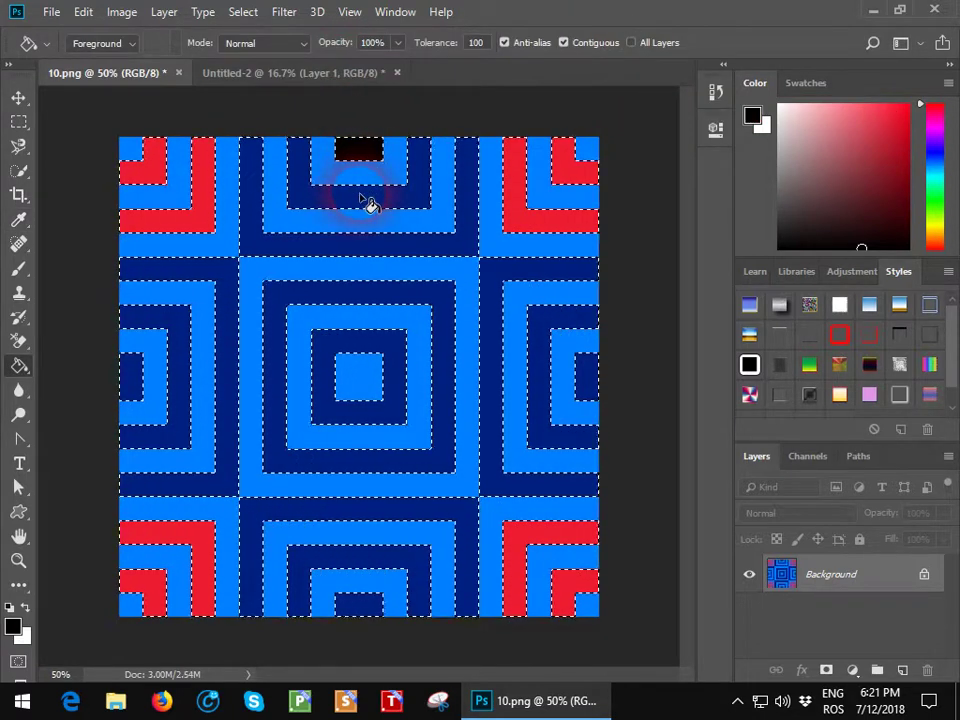
- Fill the dark blue bands of the four partial squares along the tile's top, bottom, left and right edges with black
click(368, 203)
click(360, 249)
click(336, 516)
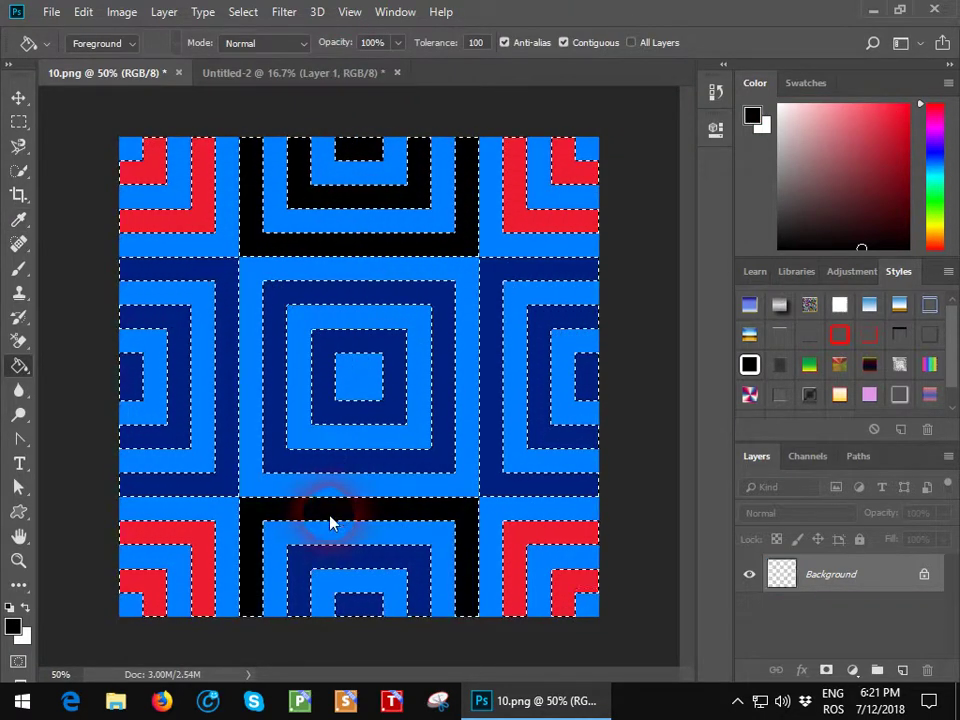
click(358, 558)
click(358, 605)
click(222, 465)
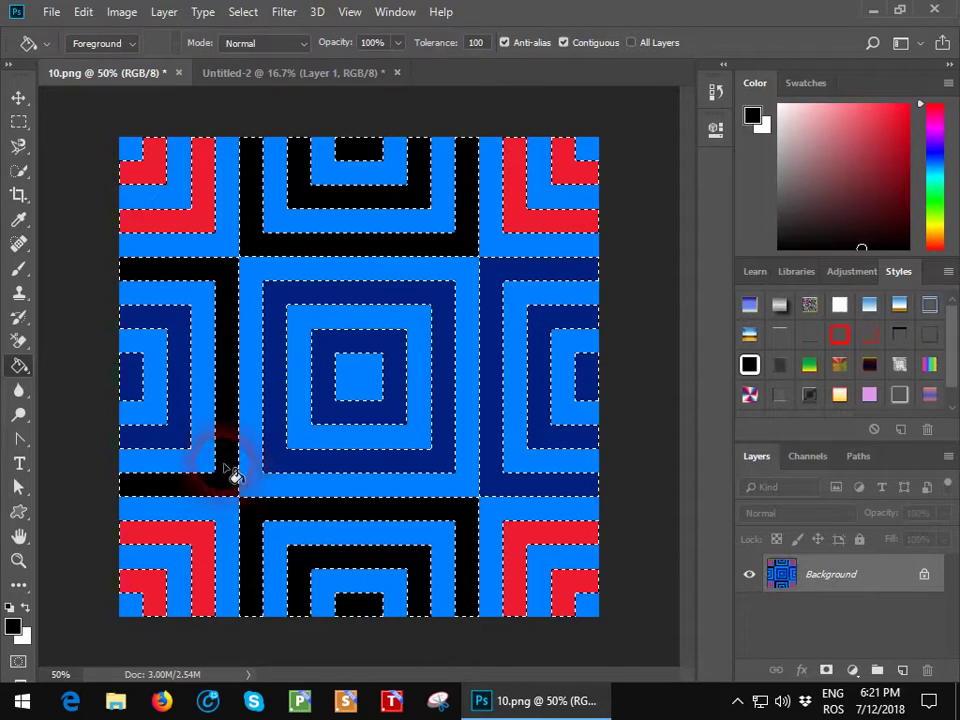
click(182, 422)
click(132, 392)
click(545, 392)
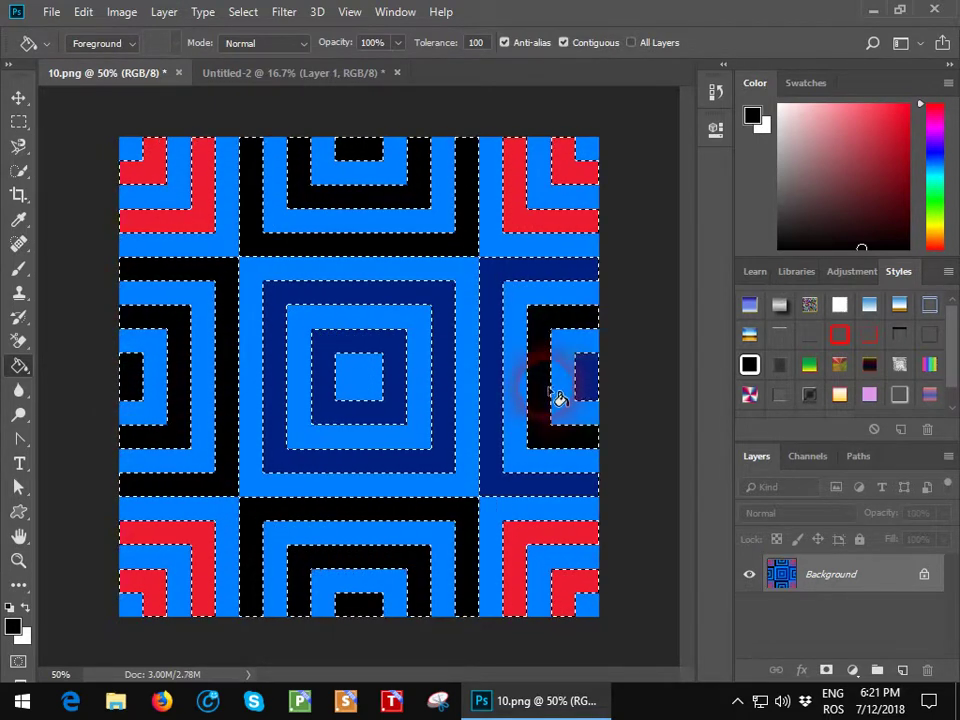
click(586, 386)
click(498, 403)
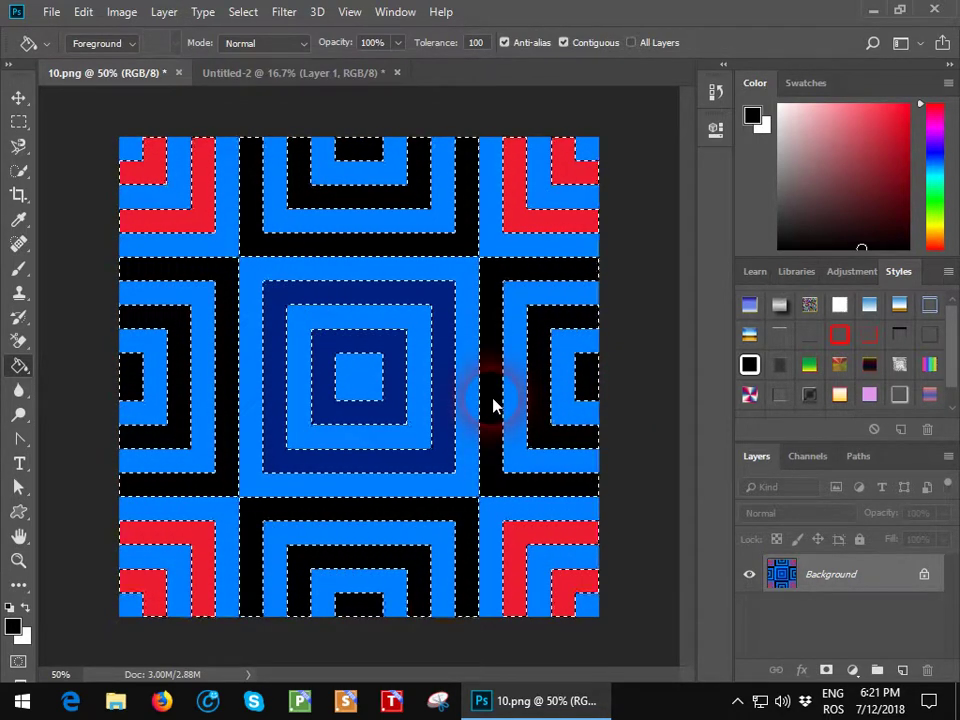
- Set the foreground color to green 05f643 and fill the selected dark blue bands of the tile's central square
click(13, 626)
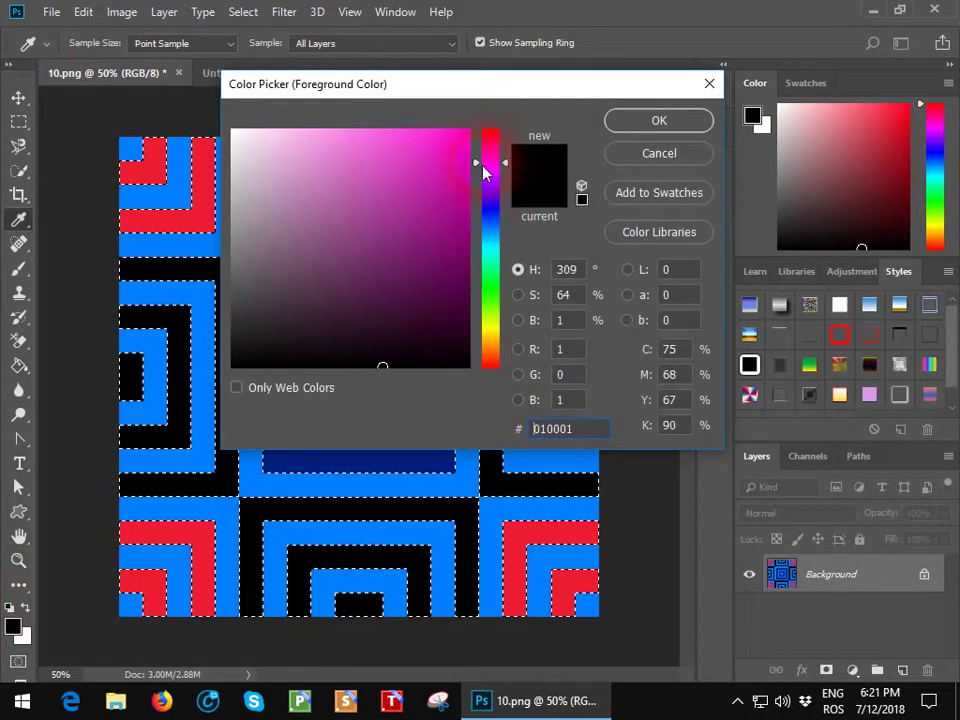
click(465, 140)
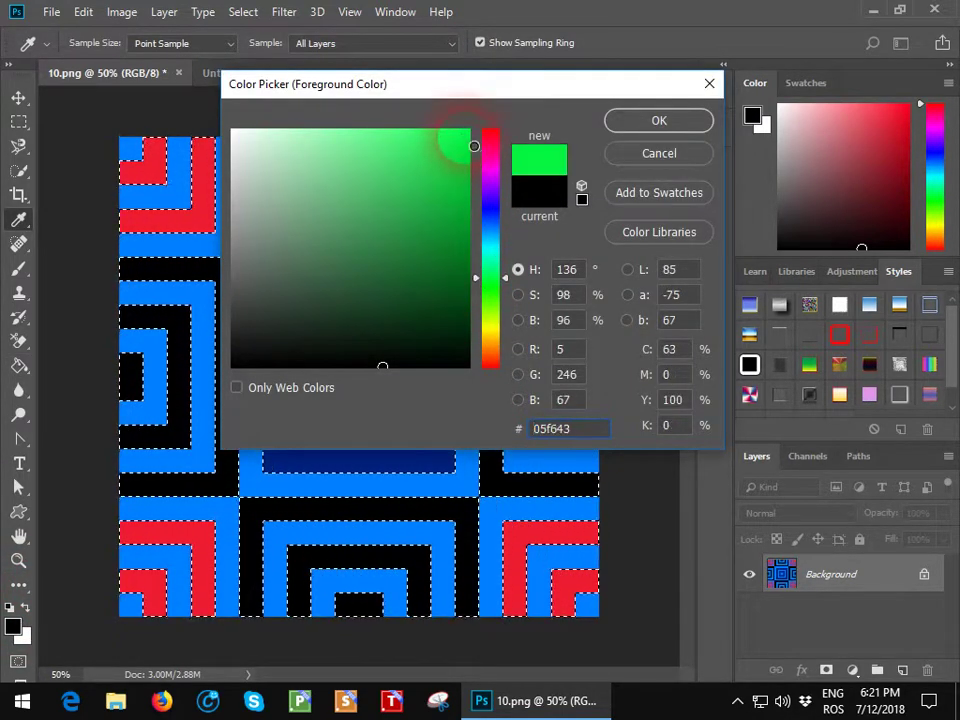
click(638, 124)
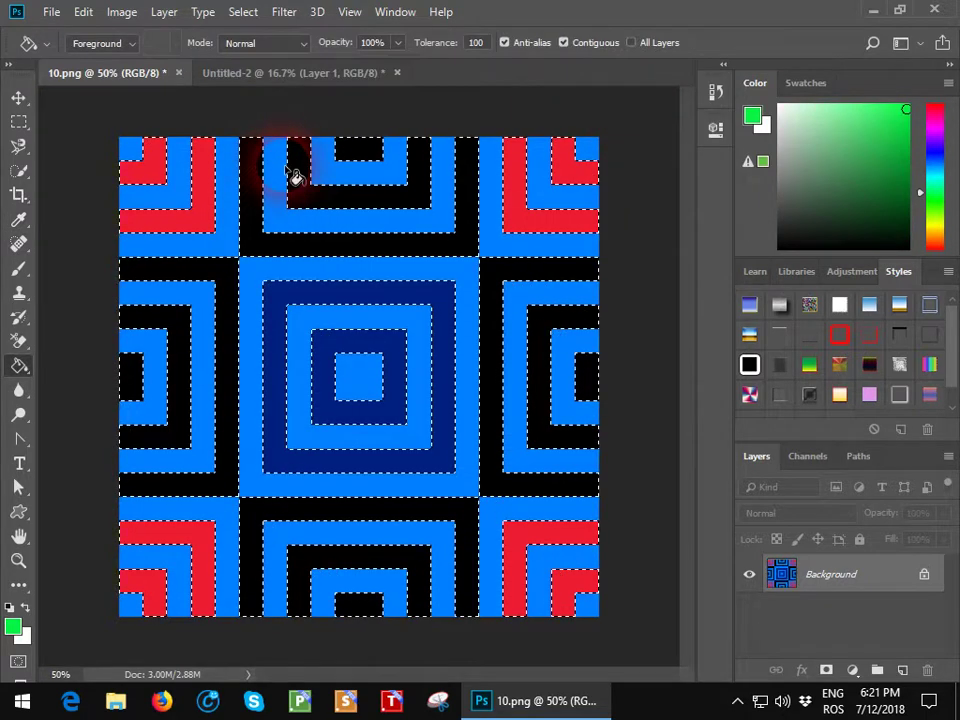
click(333, 350)
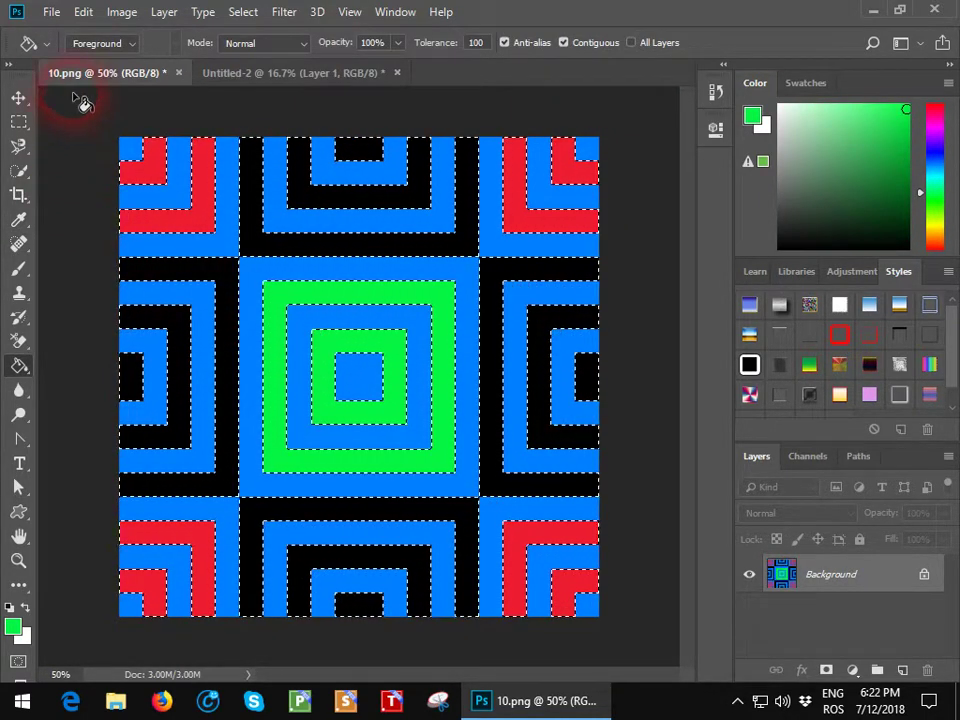
- Invert the selection to the light blue bands and set the Paint Bucket's foreground color to orange f68205
click(243, 12)
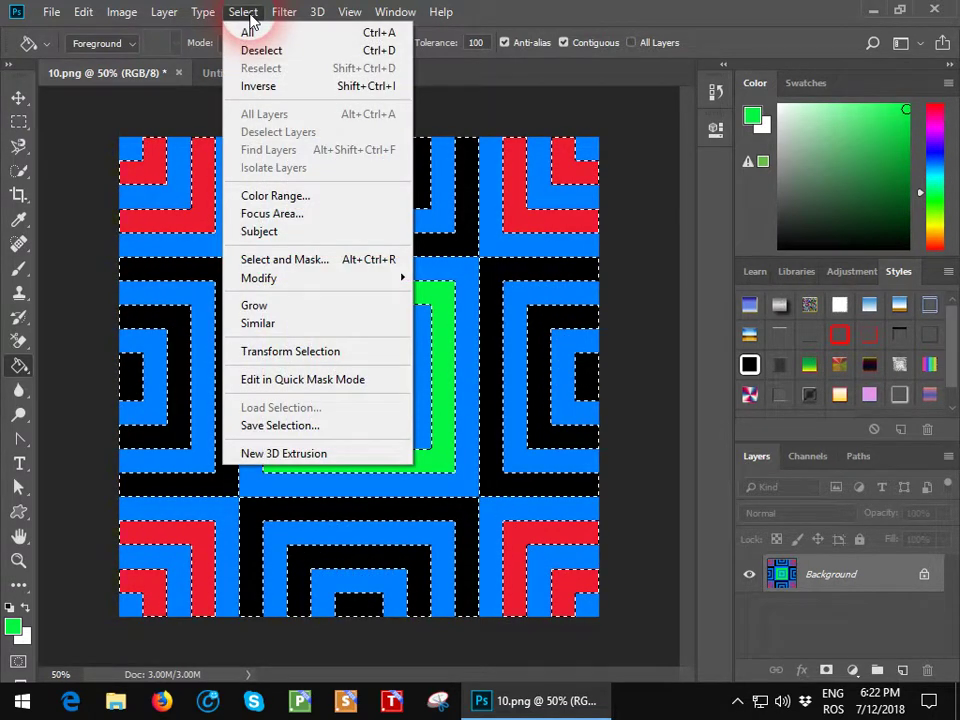
click(266, 86)
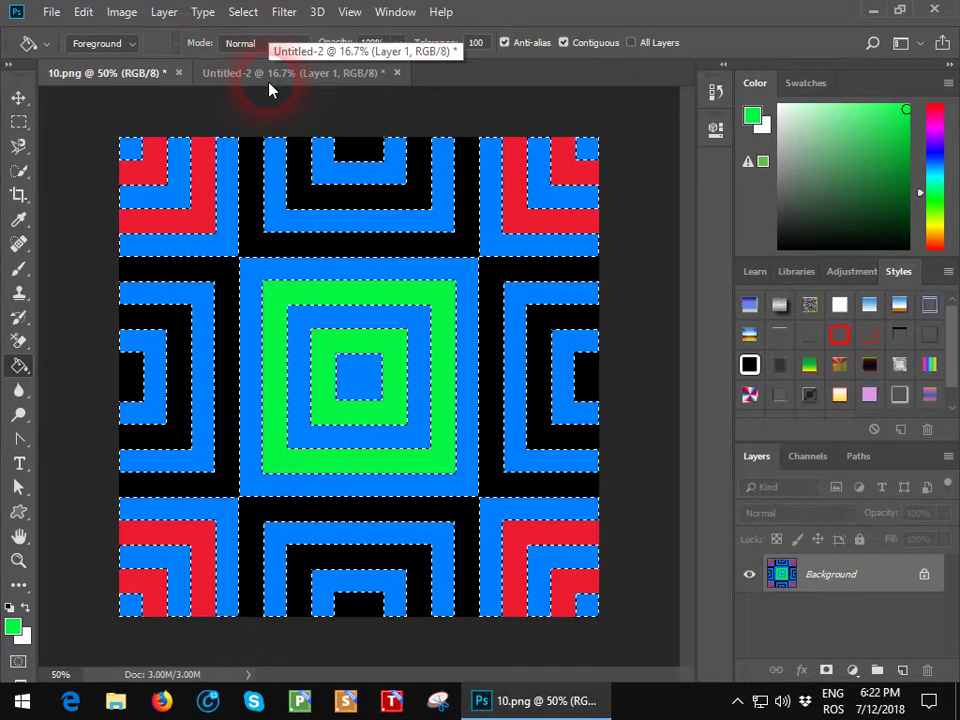
click(16, 628)
click(497, 350)
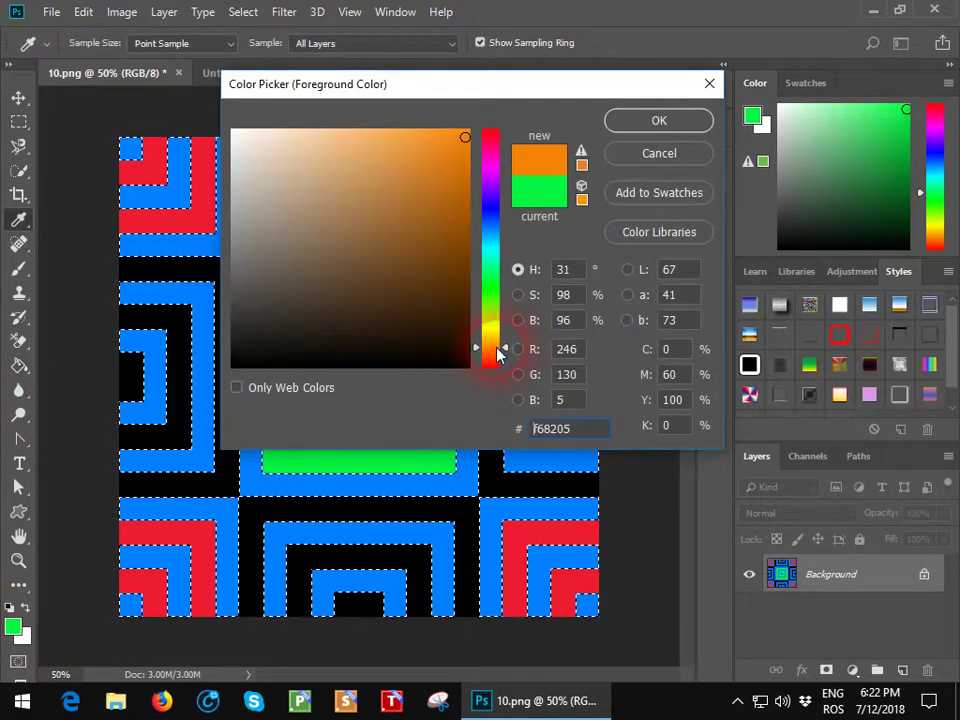
click(664, 125)
key(g)
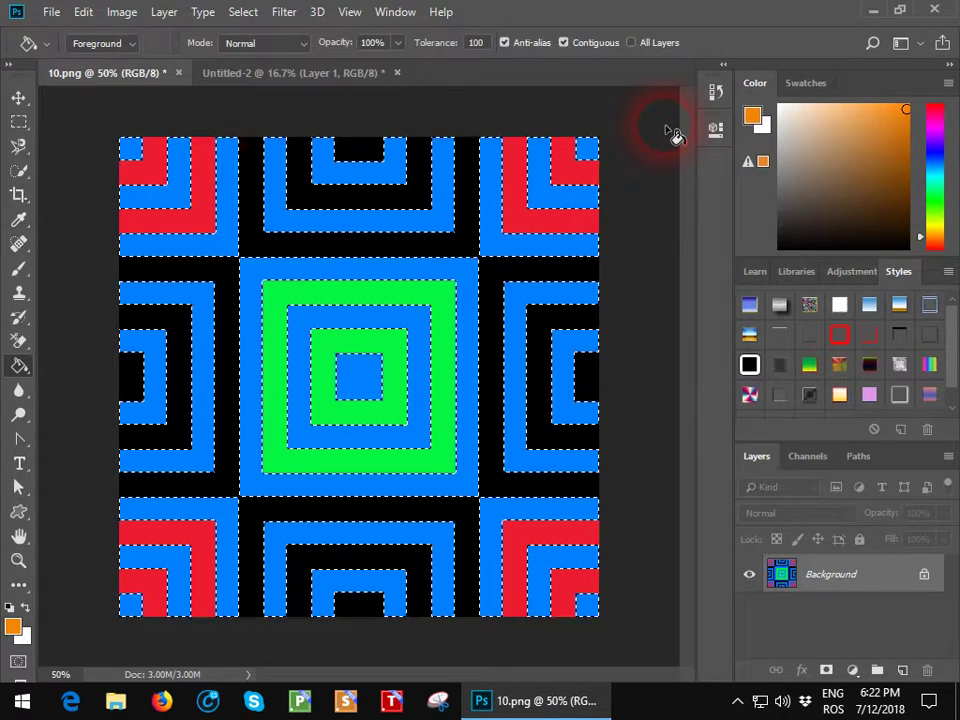
- Fill the selected light blue bands and small corner pieces in all four corner squares of the tile with the orange foreground color
click(263, 165)
click(131, 155)
click(187, 193)
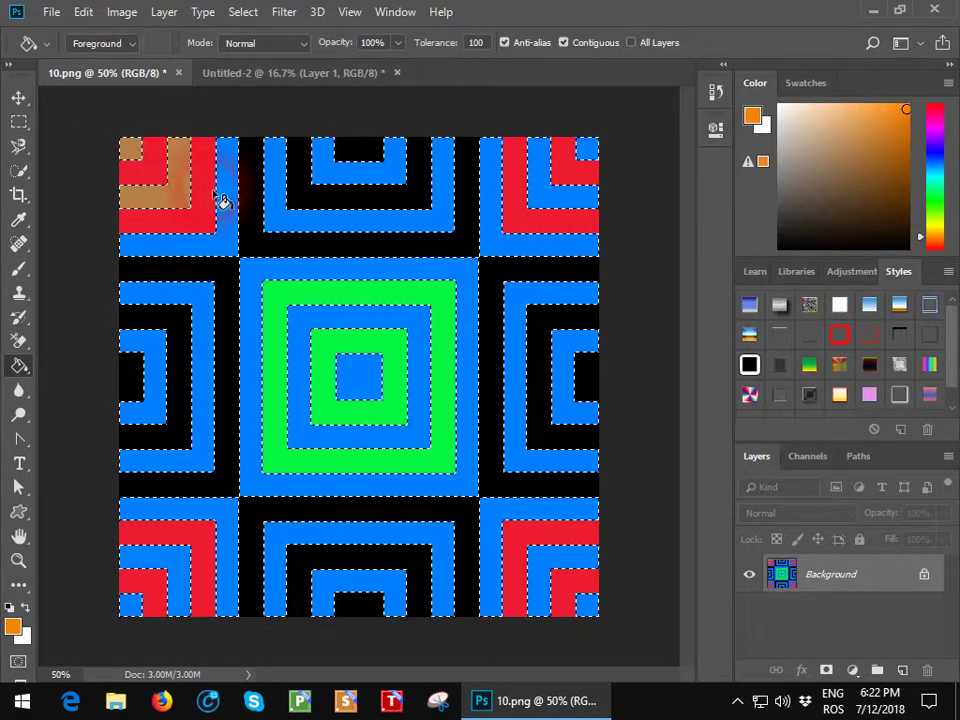
click(224, 204)
click(554, 206)
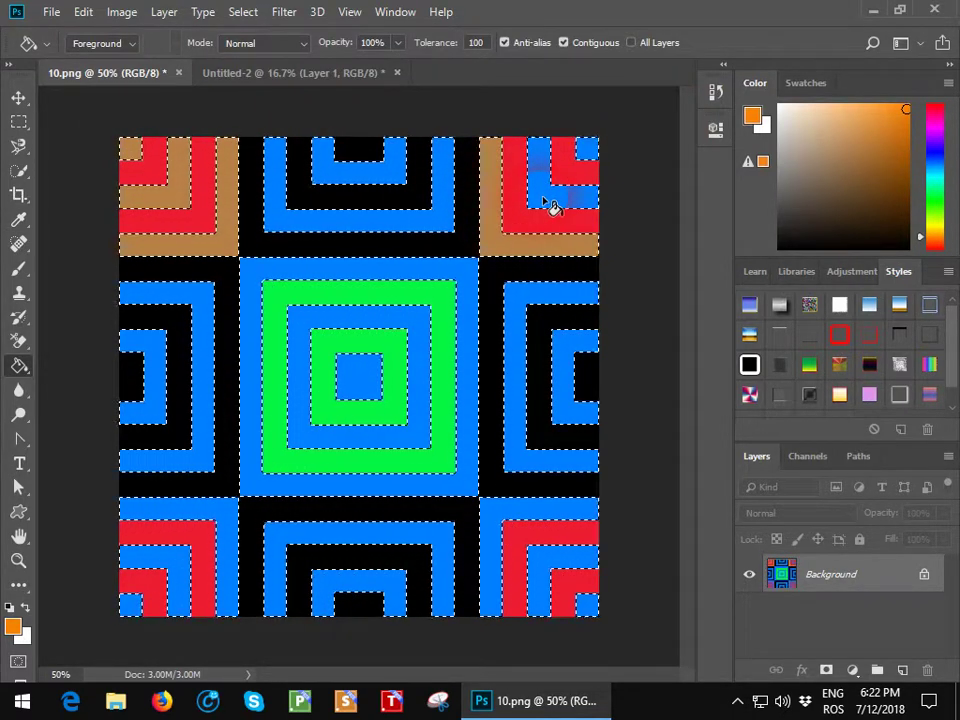
click(593, 160)
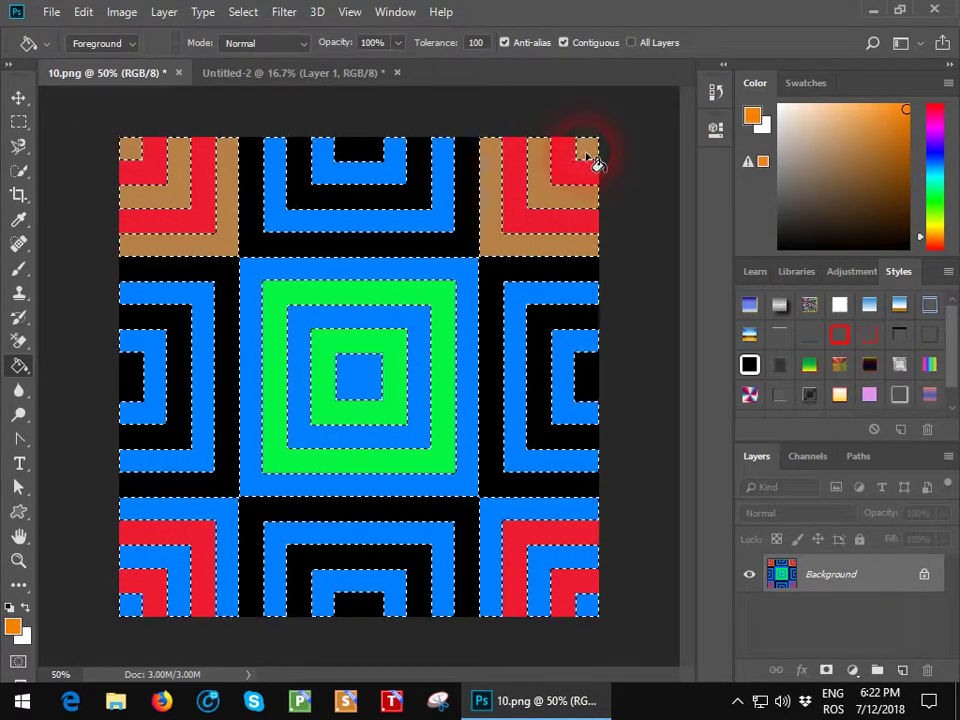
click(498, 548)
click(540, 564)
click(586, 608)
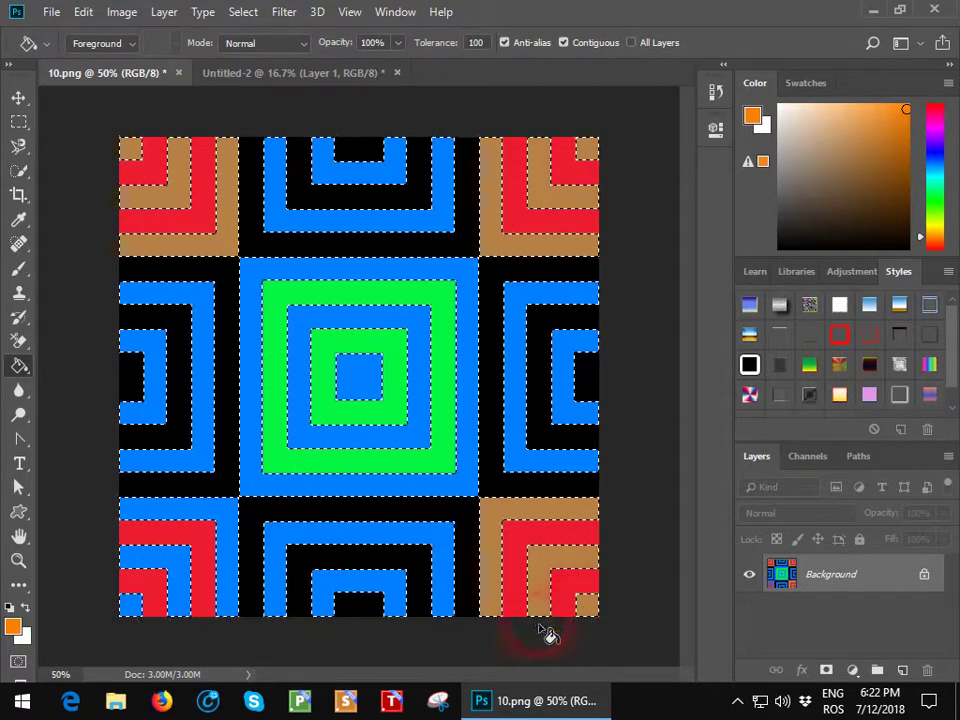
click(135, 610)
click(180, 590)
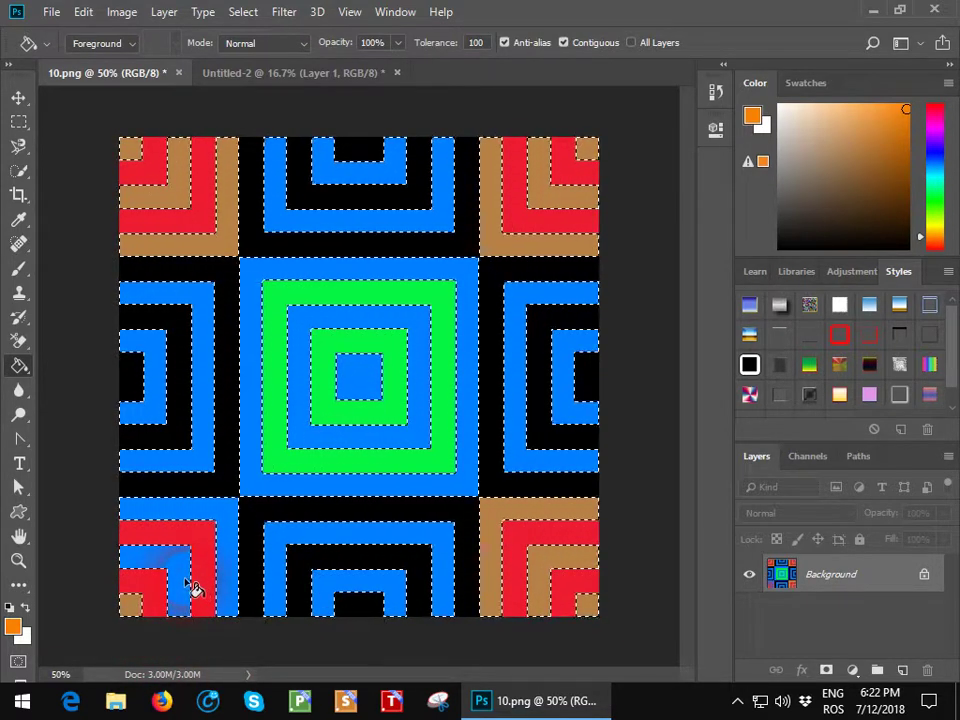
click(230, 567)
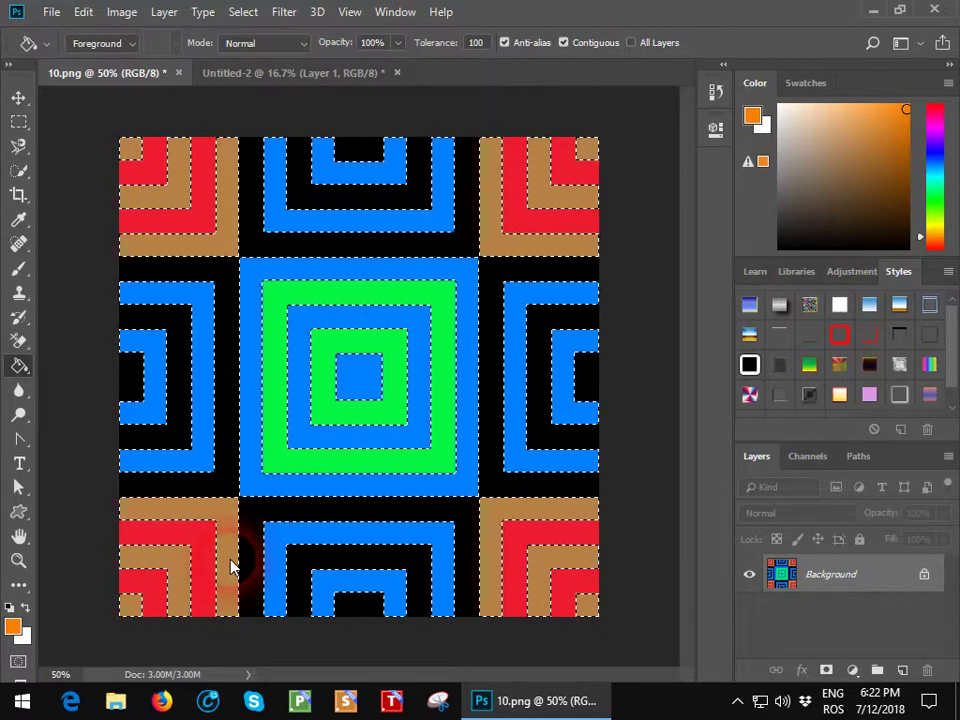
- Clear the selection and define the recolored tile as a pattern named 10.png
click(243, 12)
click(260, 50)
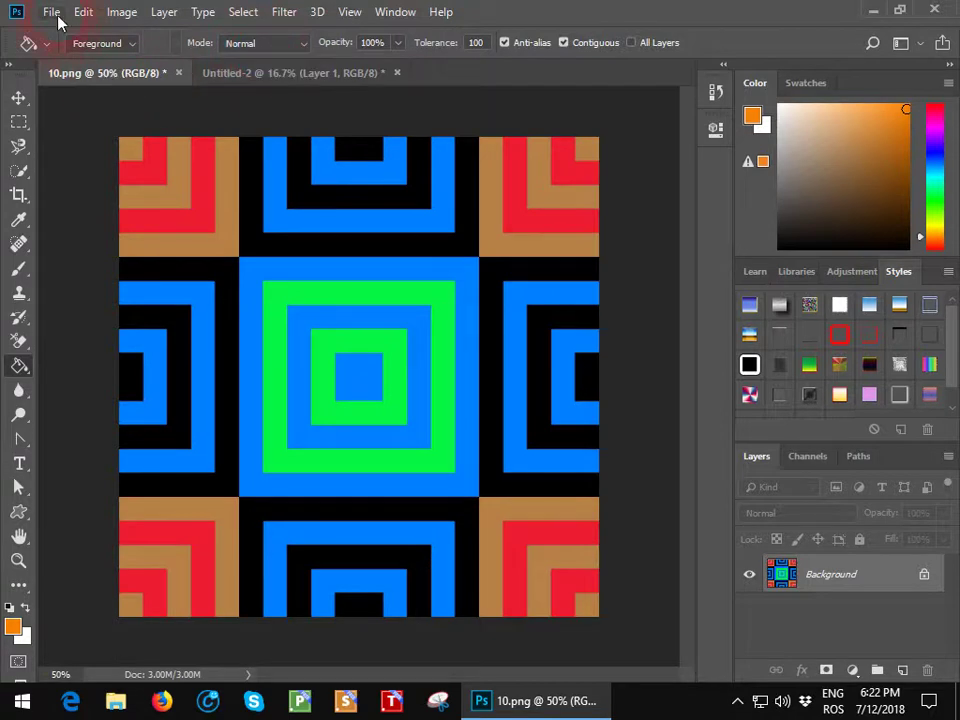
click(83, 12)
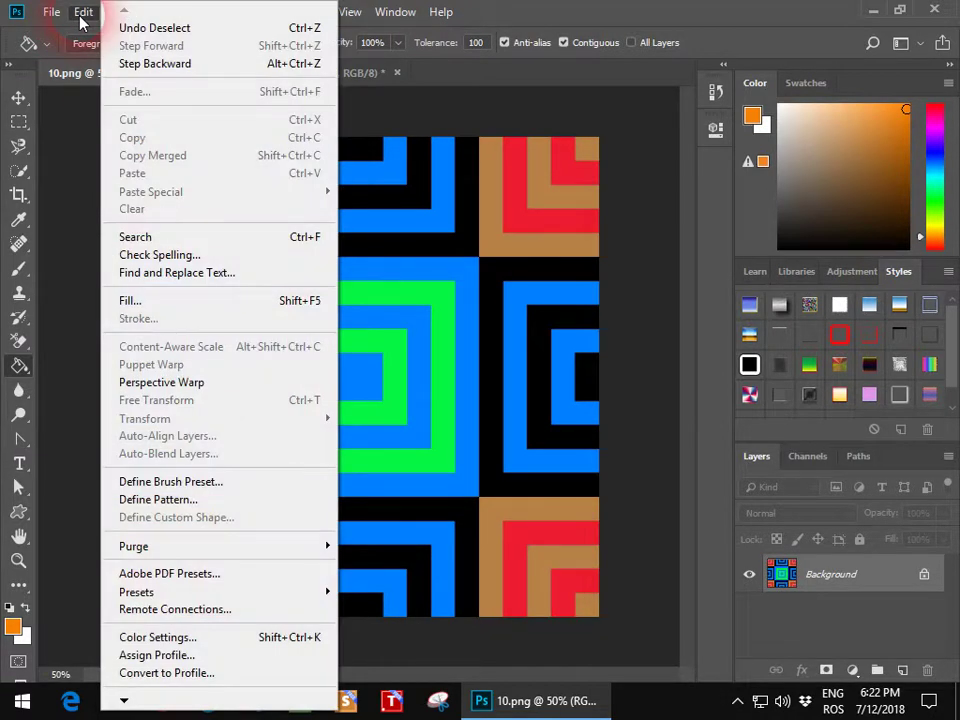
click(221, 500)
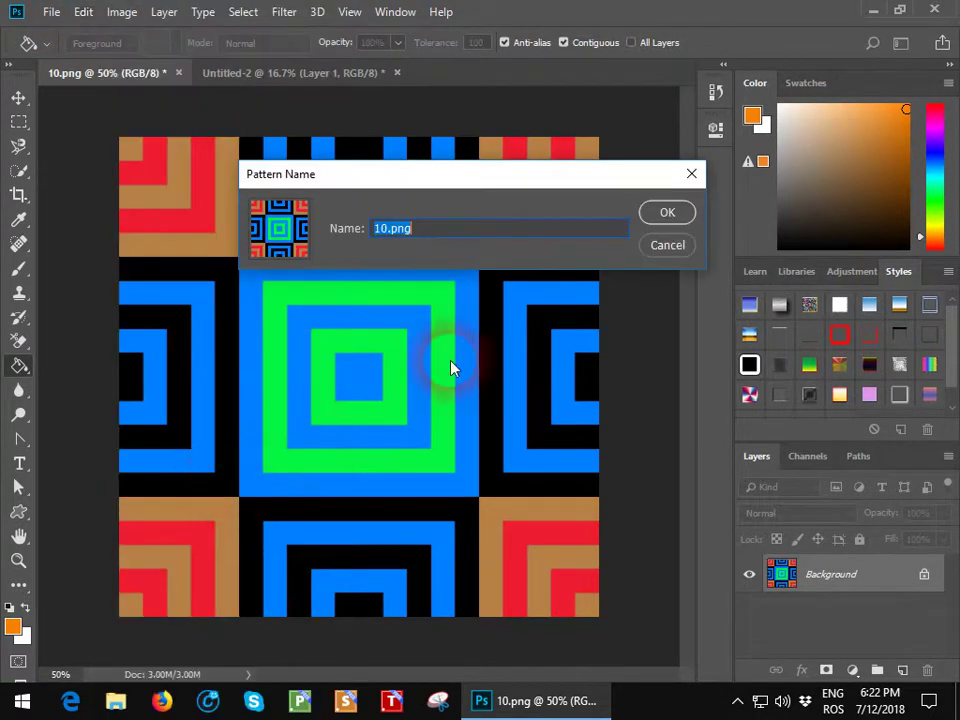
click(667, 214)
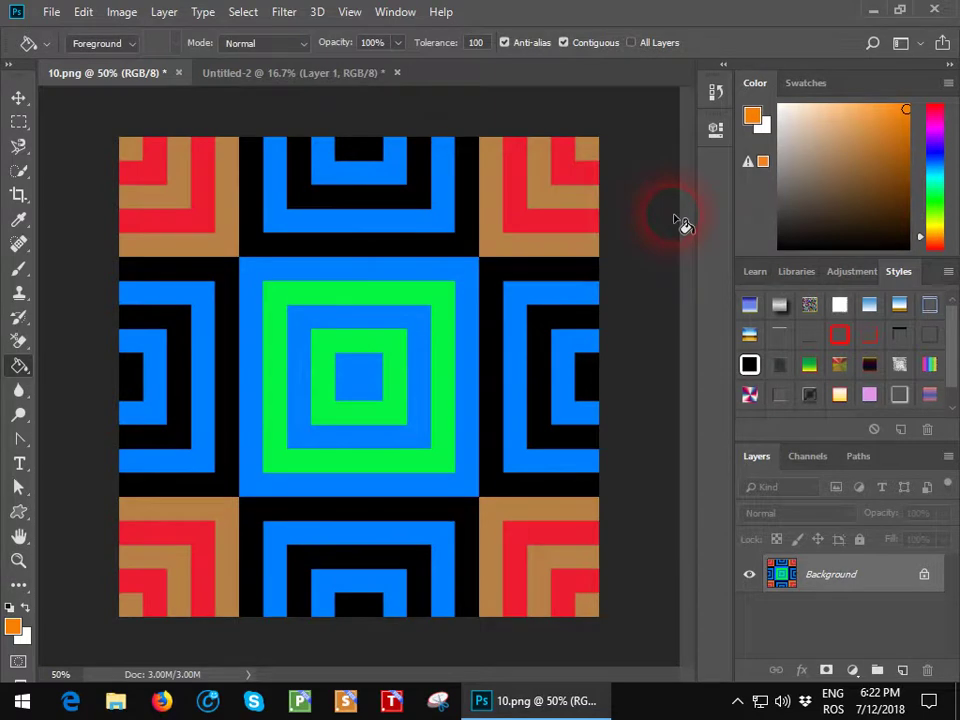
- Fill Layer 1 of the Untitled-2 document with the newly defined red, black, green and blue custom pattern
click(365, 78)
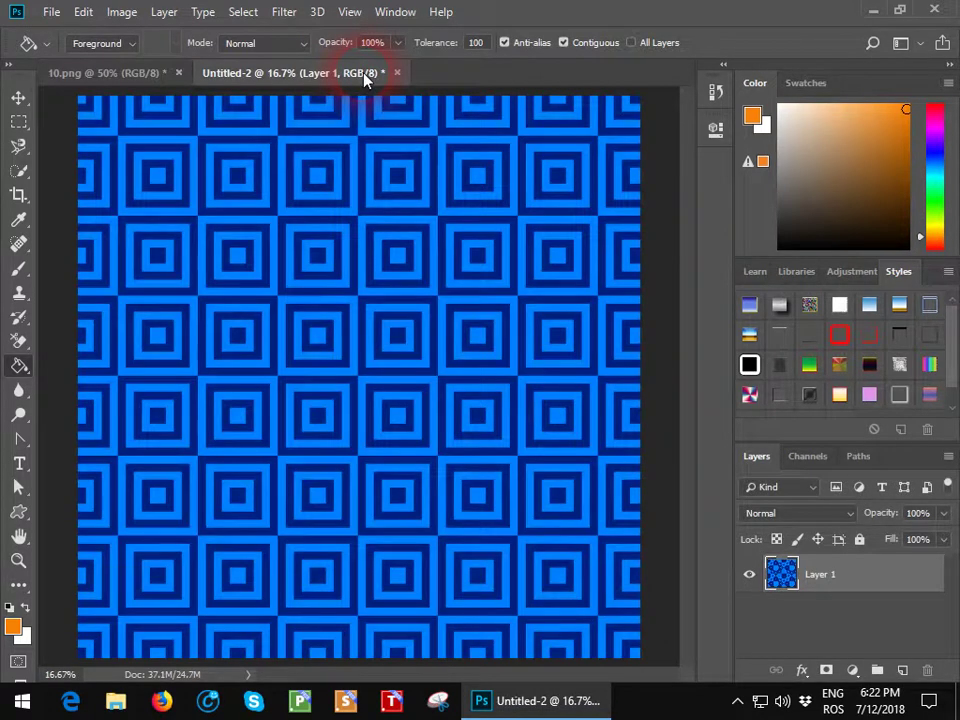
click(82, 14)
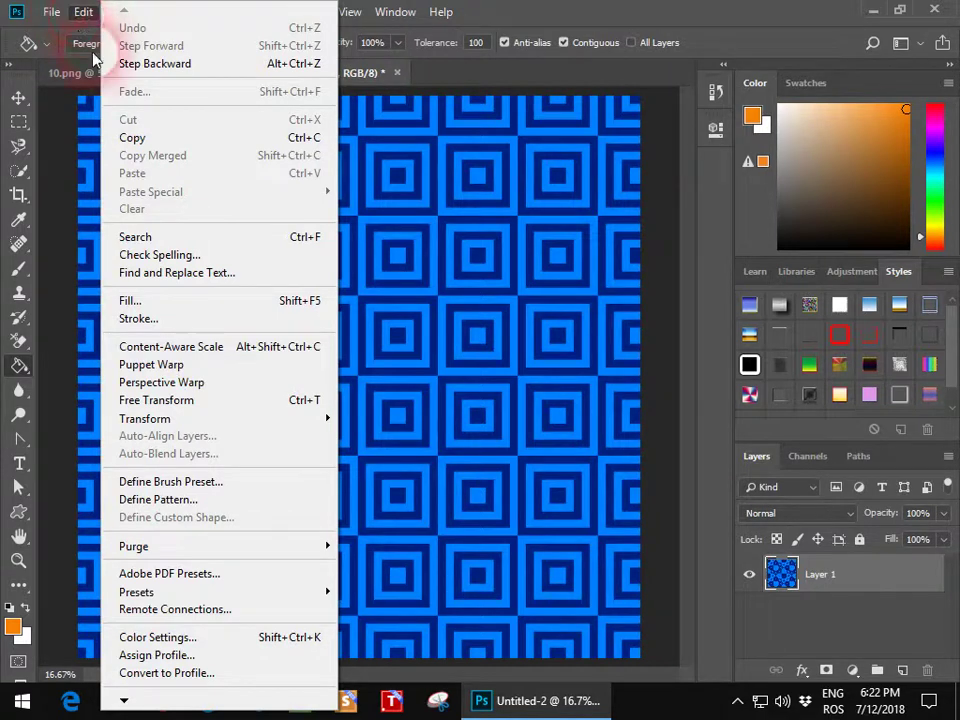
click(297, 308)
click(458, 218)
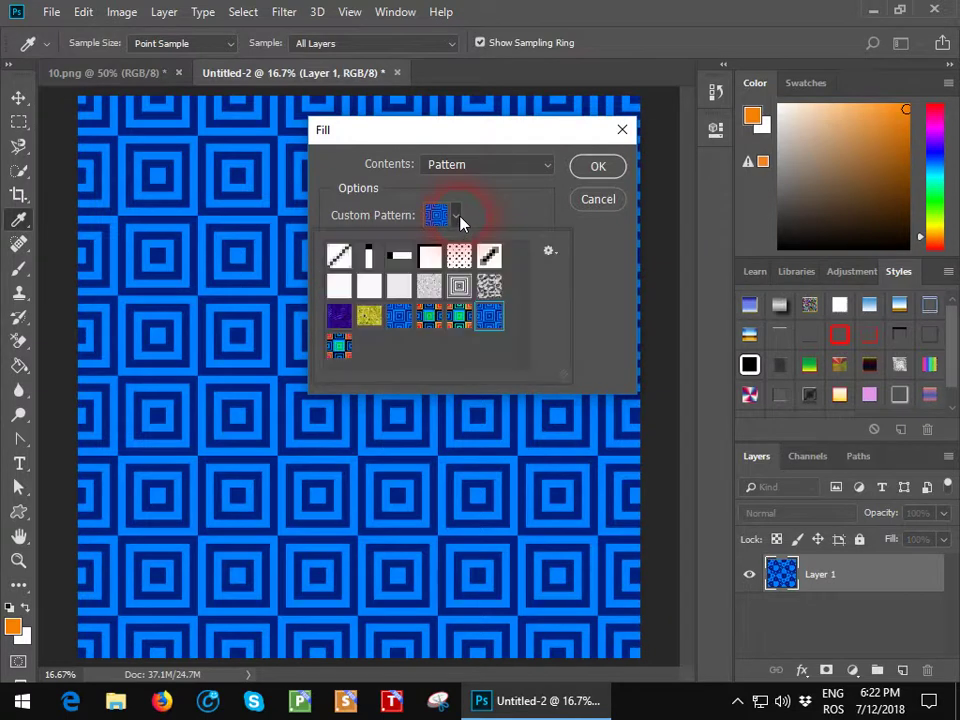
click(347, 355)
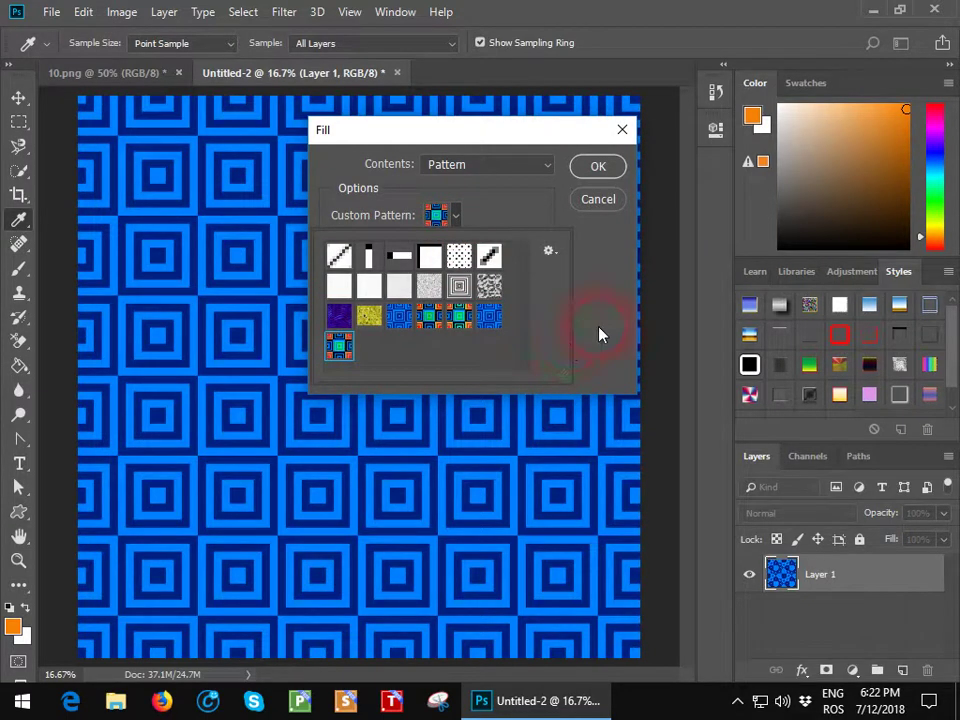
click(598, 167)
key(g)
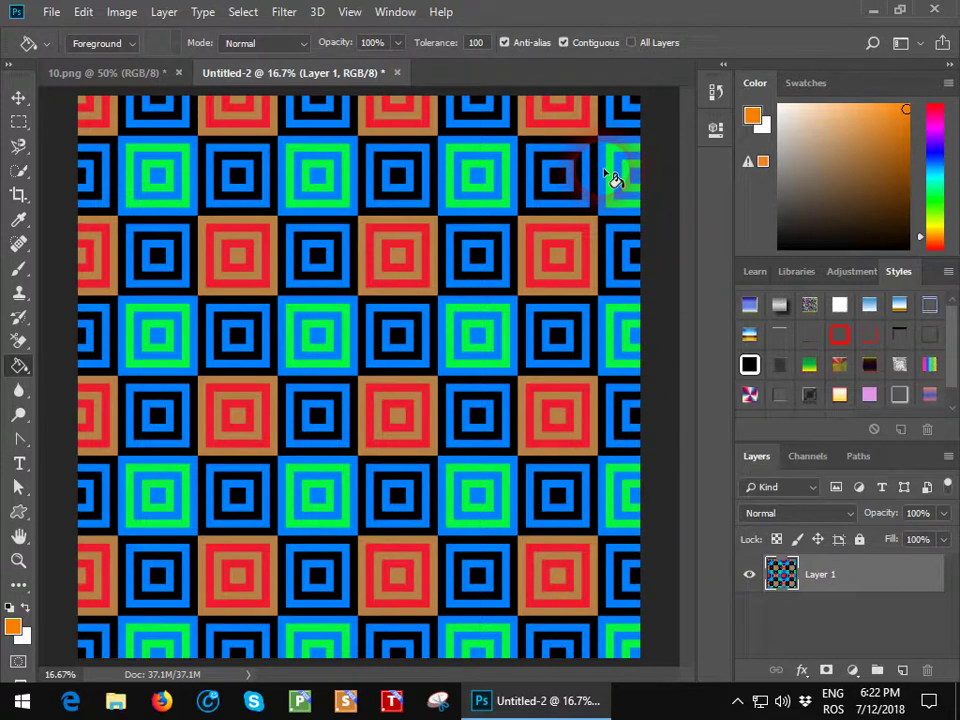
- Examine the pattern fill at 100% zoom along the canvas and fit the whole document on screen again
click(350, 14)
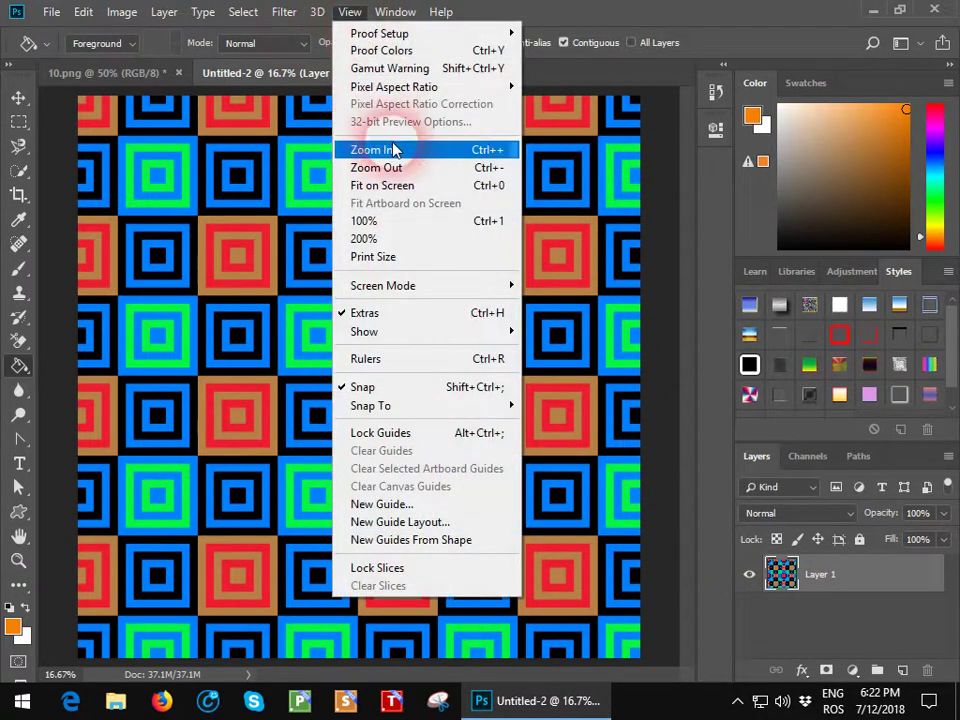
click(387, 228)
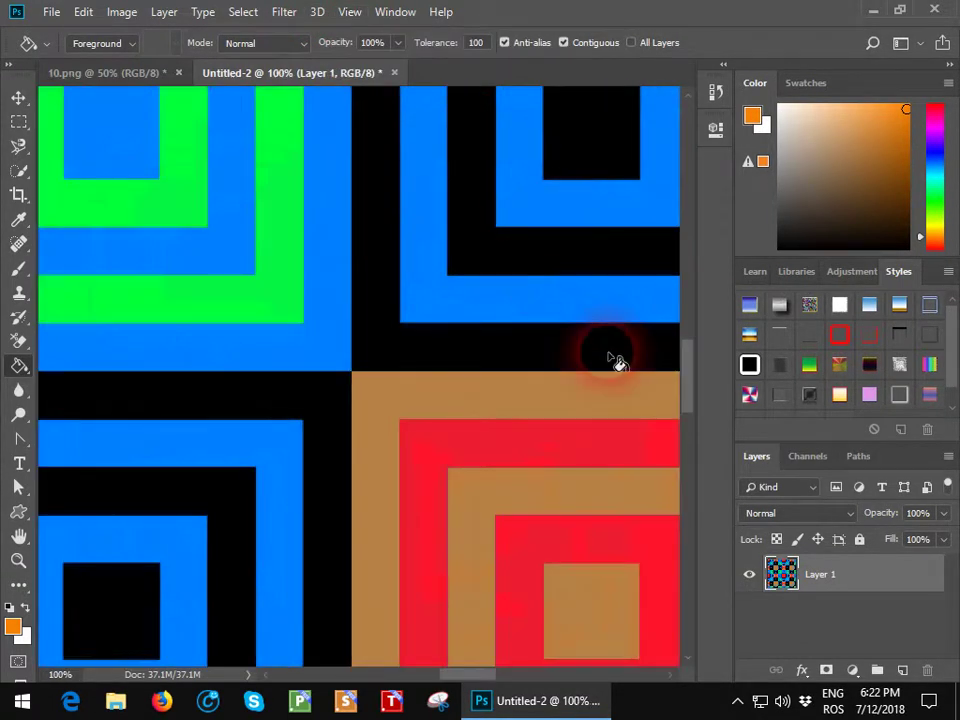
scroll(690, 314, down, 3)
drag(690, 314, 702, 487)
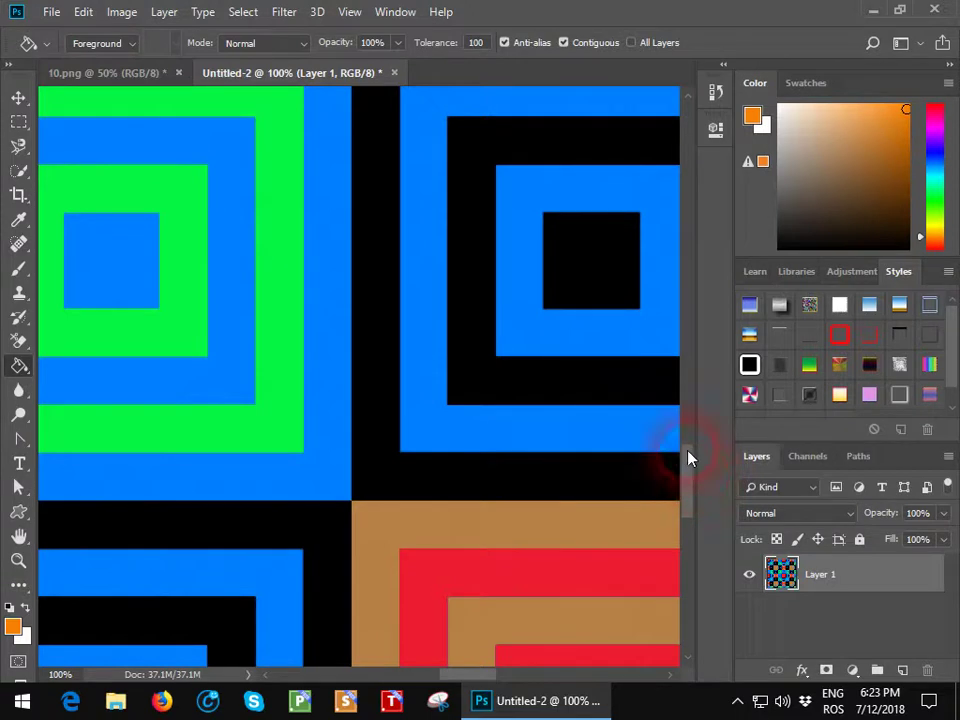
click(345, 22)
click(390, 187)
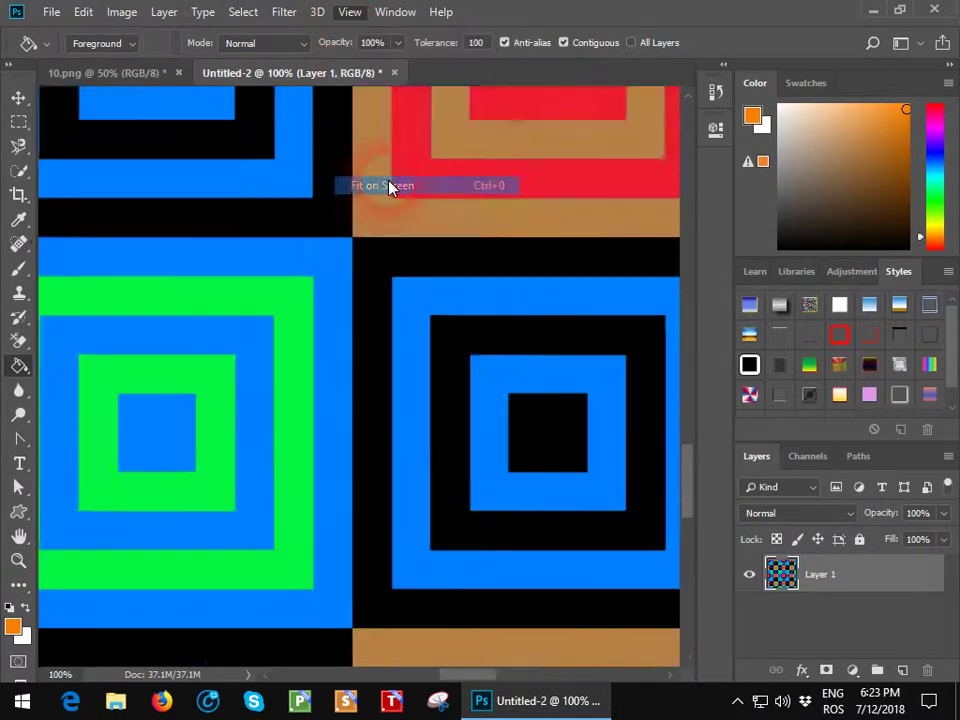
- Close the 10.png document without saving its changes
click(112, 76)
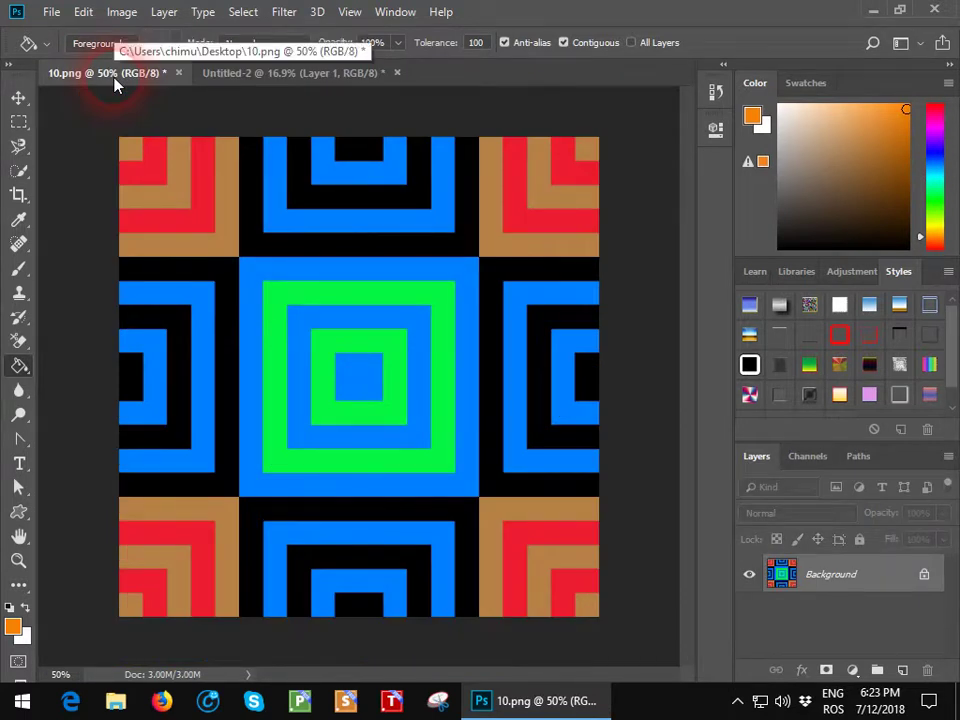
click(178, 73)
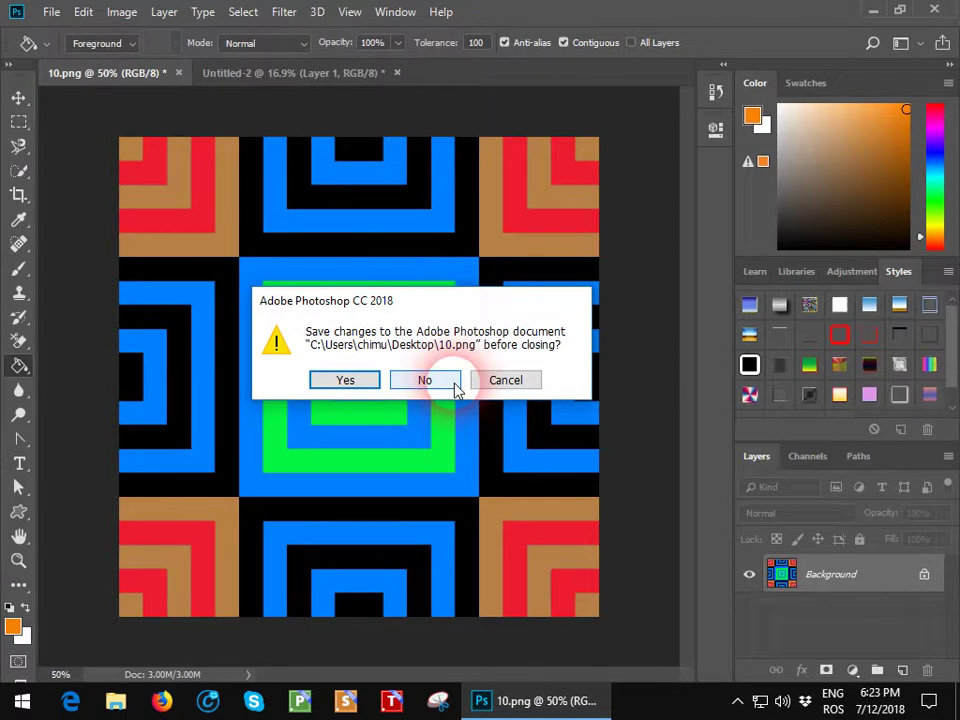
click(430, 380)
- Open the 10a image from the Desktop folder
click(50, 12)
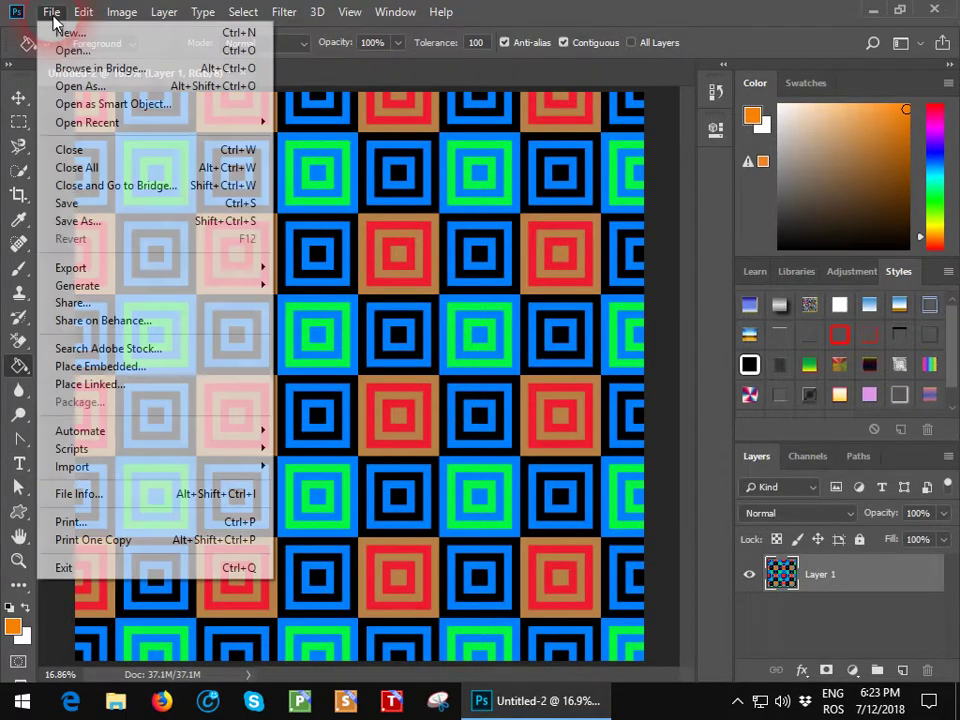
click(66, 52)
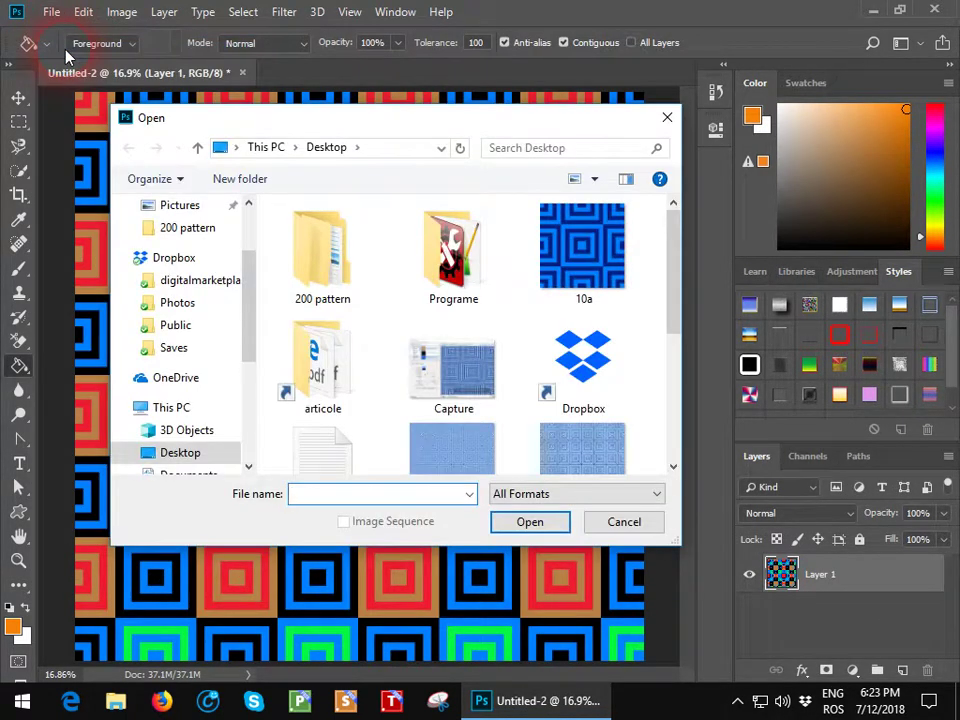
click(587, 248)
click(503, 525)
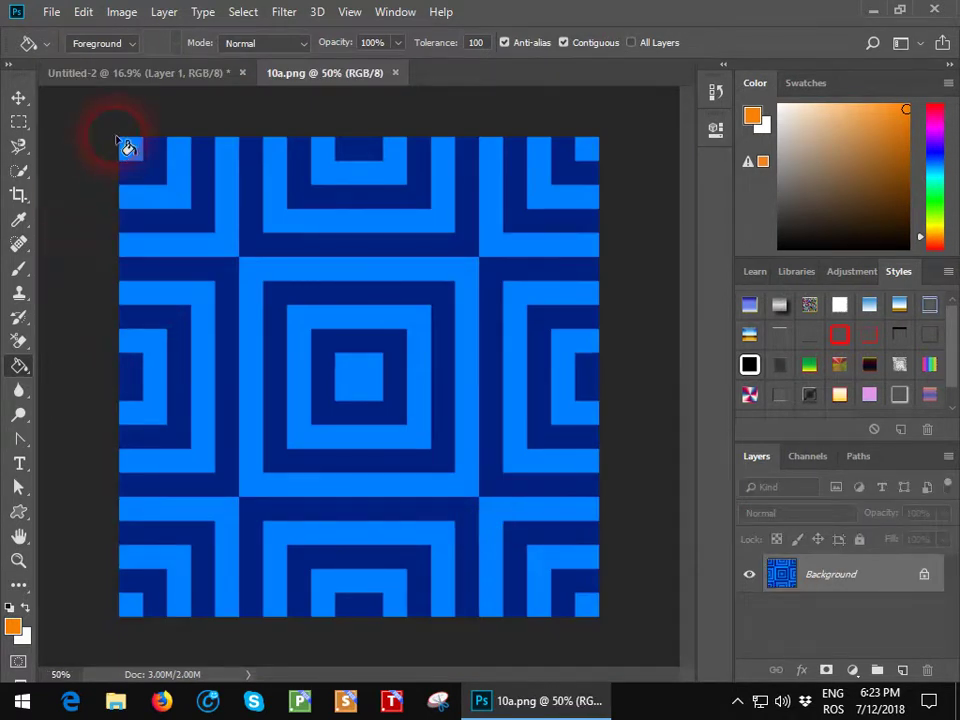
click(244, 13)
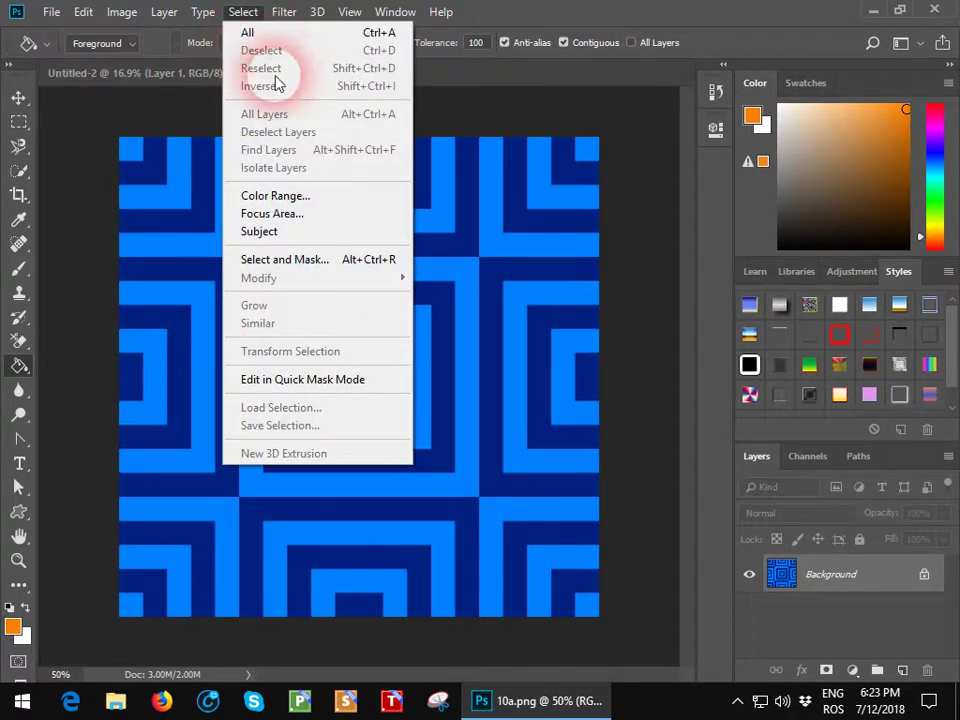
click(313, 262)
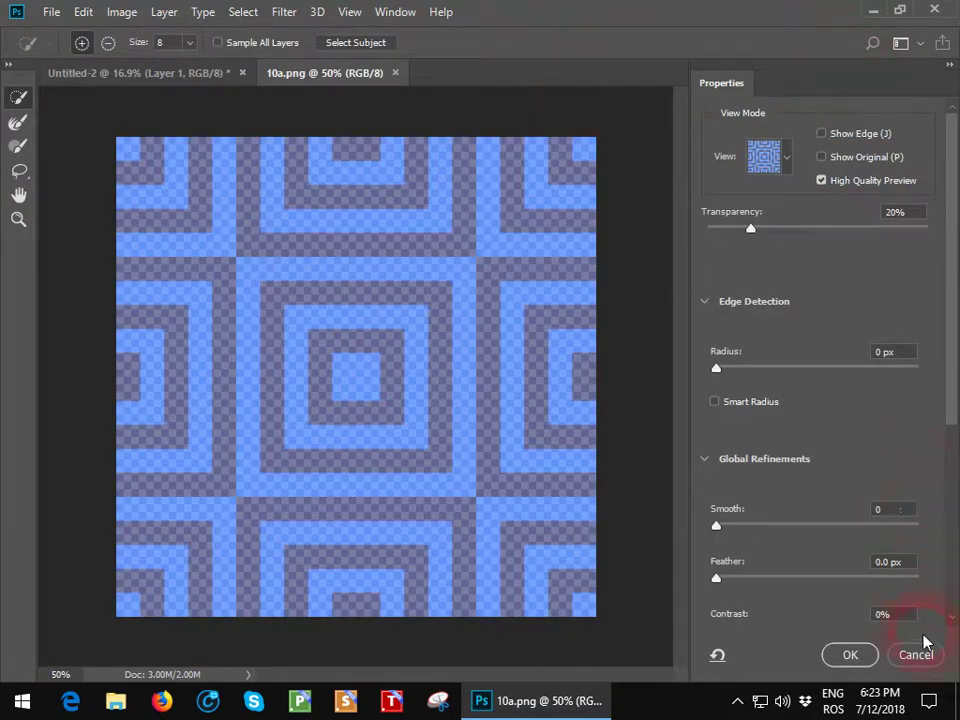
click(925, 652)
- Select all dark blue areas of the tile with Color Range by sampling the dark blue
click(243, 12)
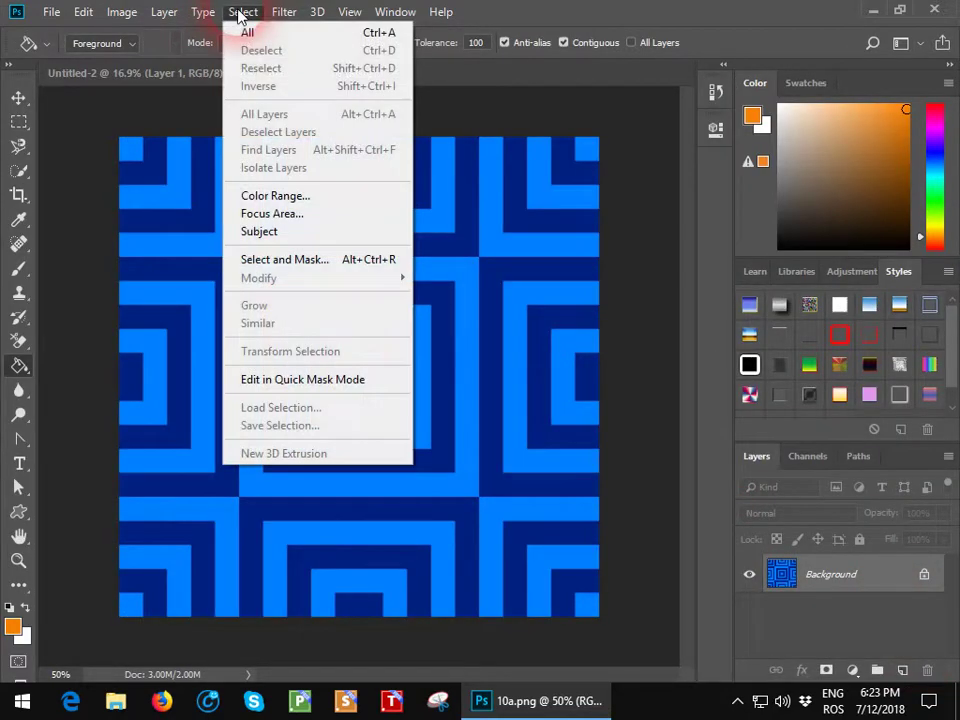
click(289, 196)
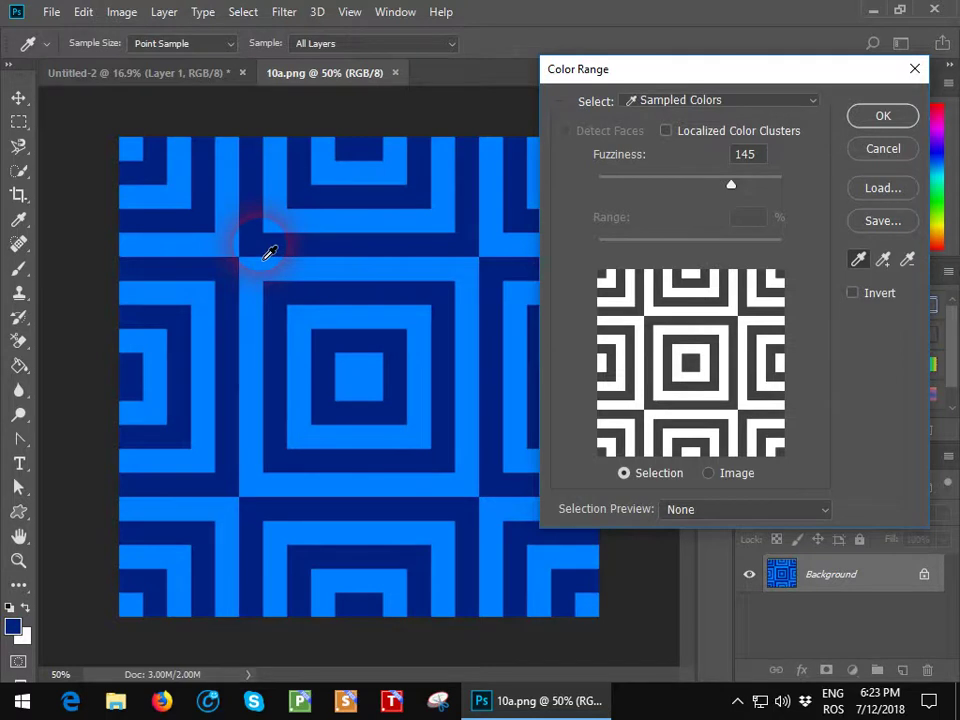
click(878, 115)
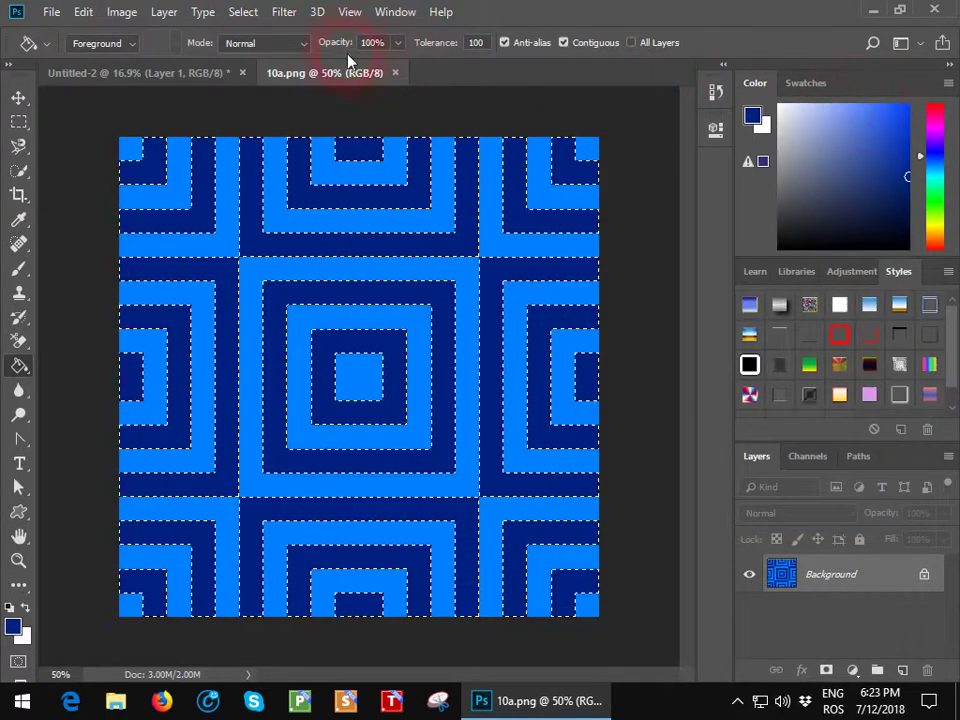
- Open the Eye Candy 7 filter for the selected areas and change its effect from Extrude to Bevel
click(285, 14)
mouse_move(318, 418)
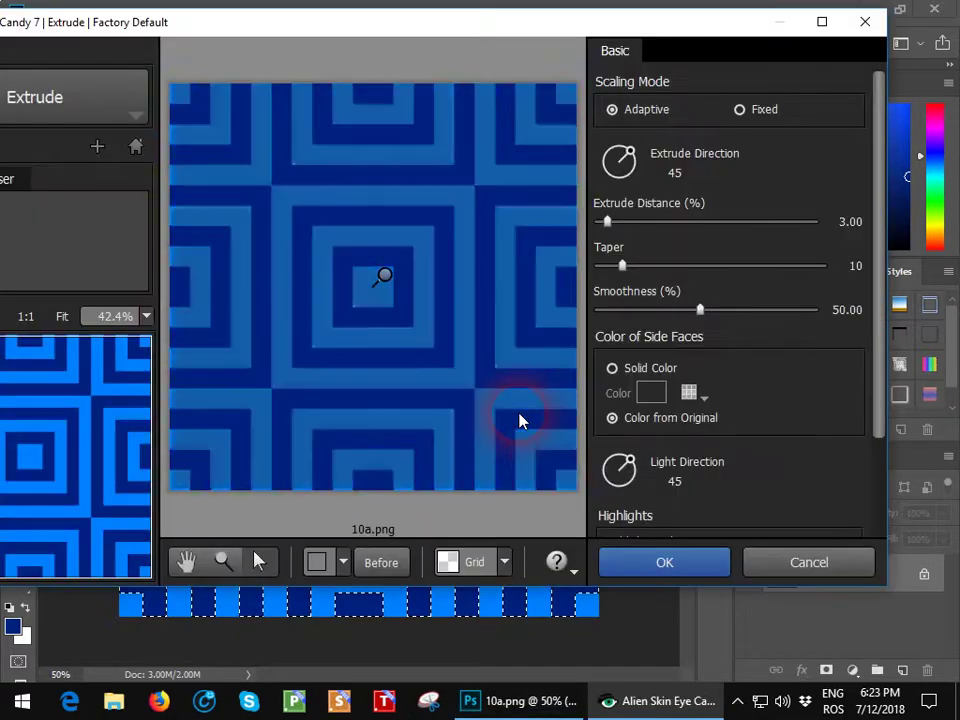
click(403, 49)
drag(400, 33, 521, 43)
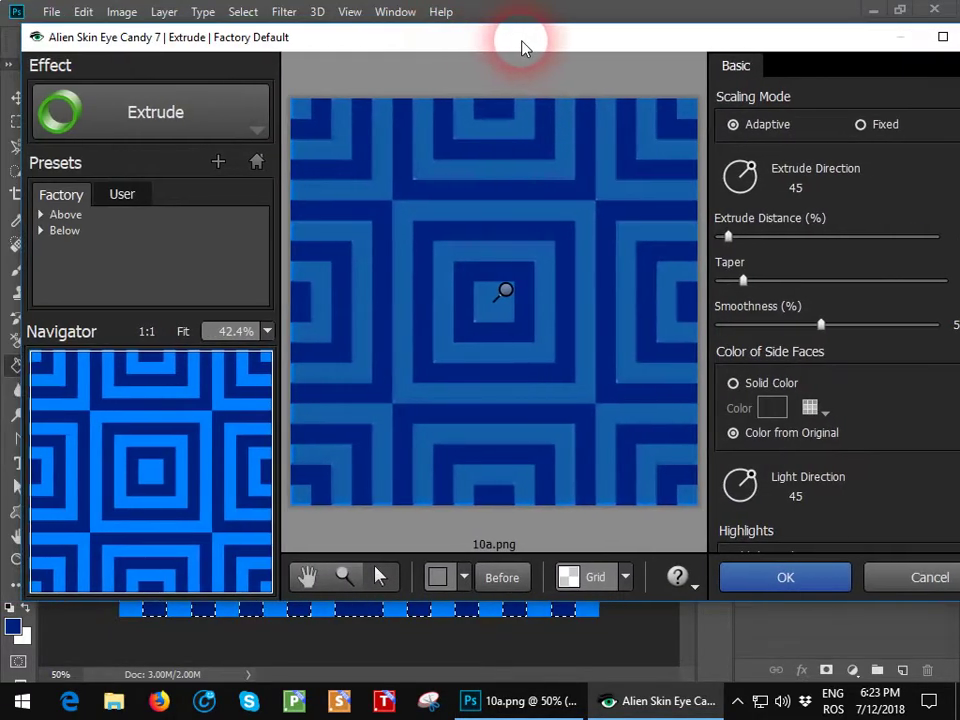
click(224, 164)
click(259, 136)
click(191, 208)
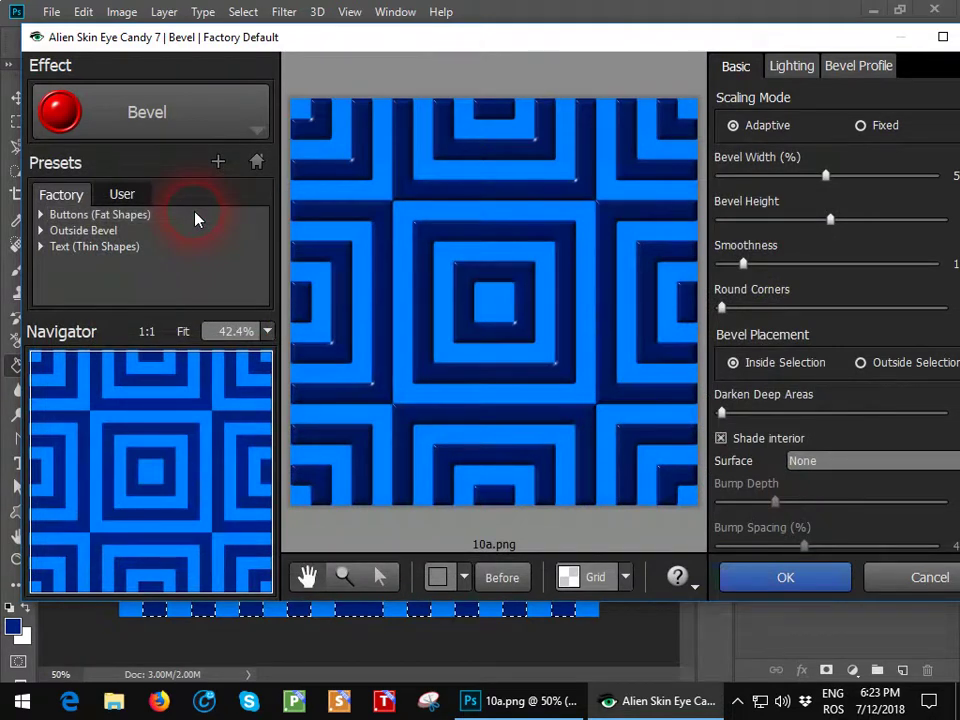
- Try the Rough surface on the bevel and set the surface back to None
click(829, 470)
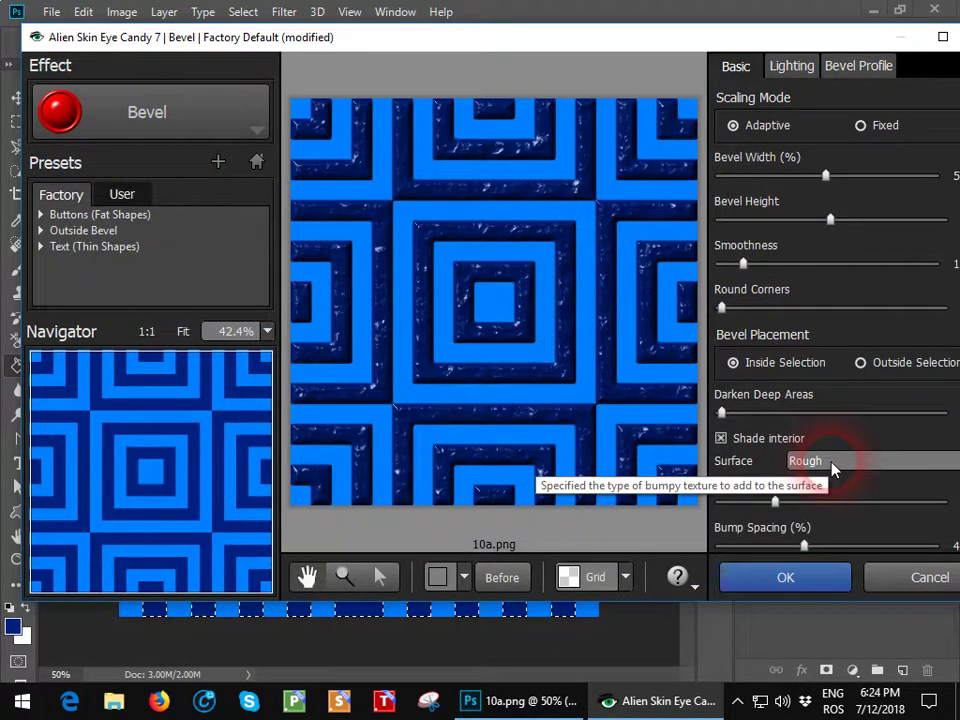
click(832, 465)
click(832, 478)
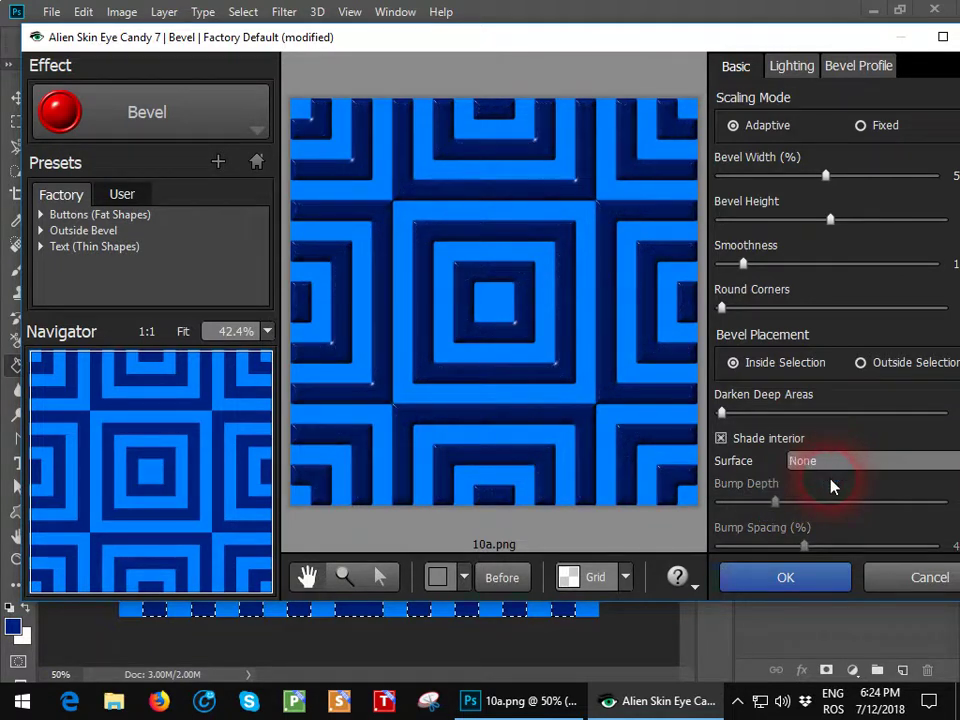
drag(750, 39, 667, 34)
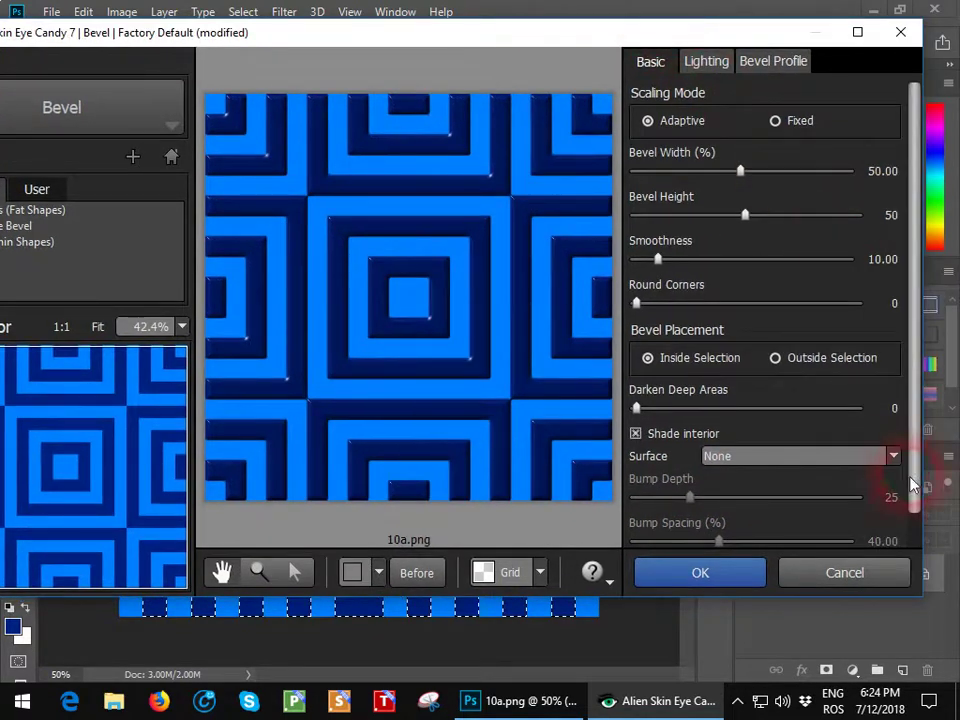
drag(912, 485, 922, 519)
drag(350, 39, 444, 39)
click(58, 224)
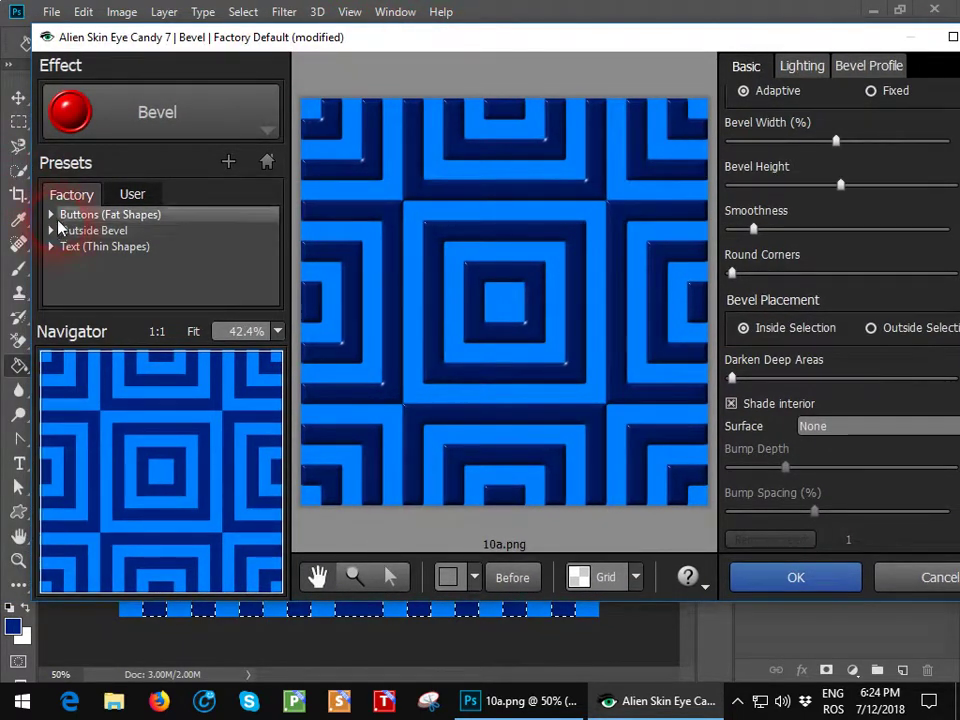
- Apply the Rust effect with the Gold, Full Coverage preset from the Seamless Tile Examples
click(242, 133)
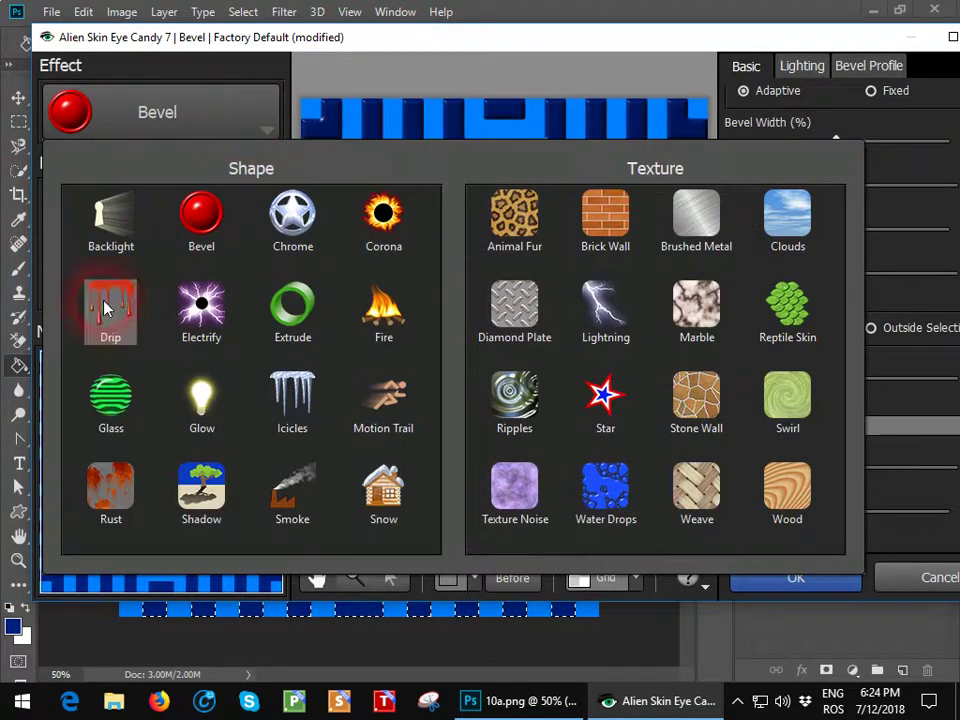
click(121, 486)
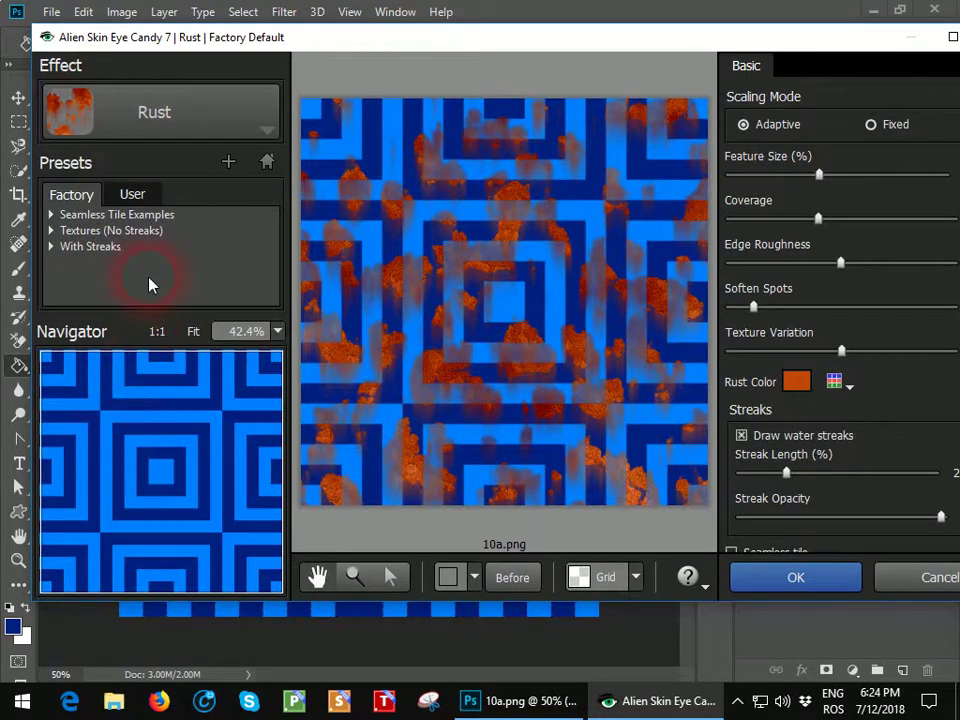
click(51, 215)
click(79, 248)
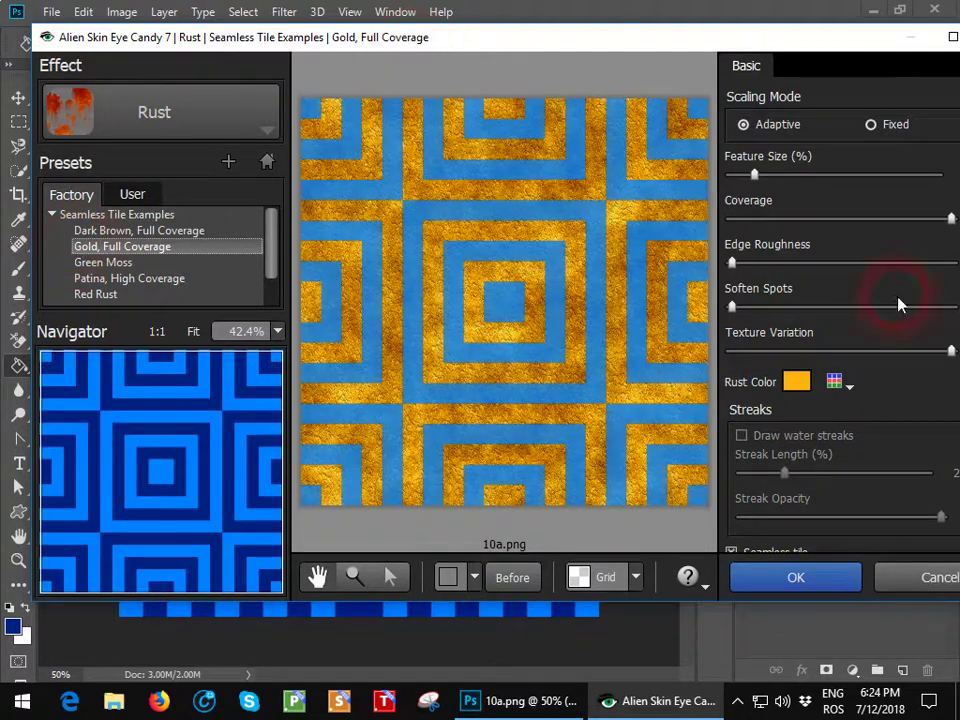
click(796, 577)
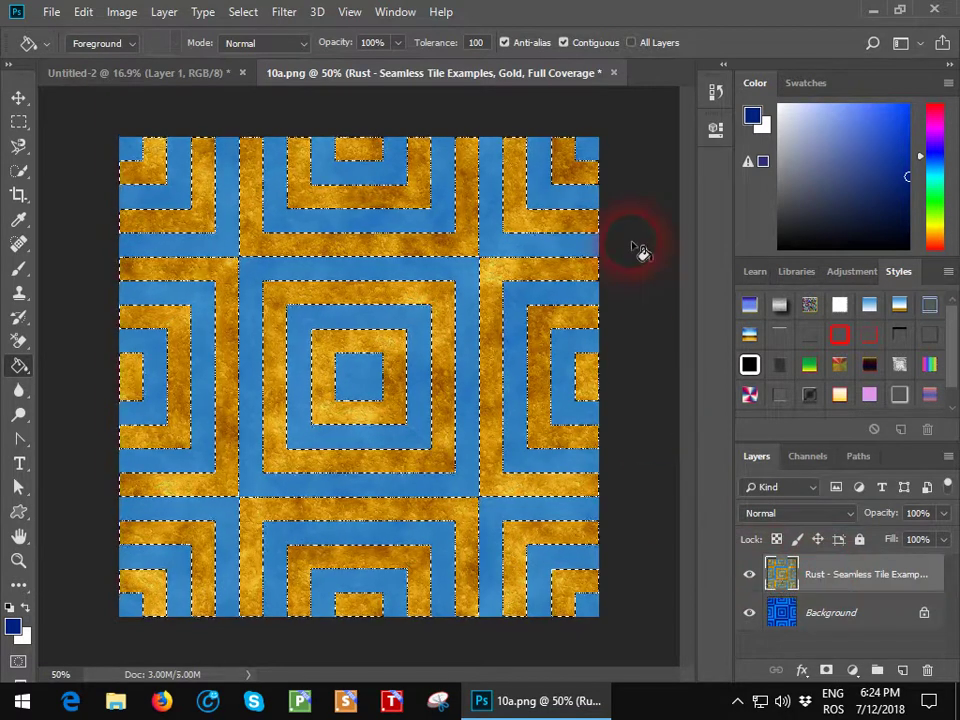
- View the gold texture at 100% zoom and clear the selection
click(355, 12)
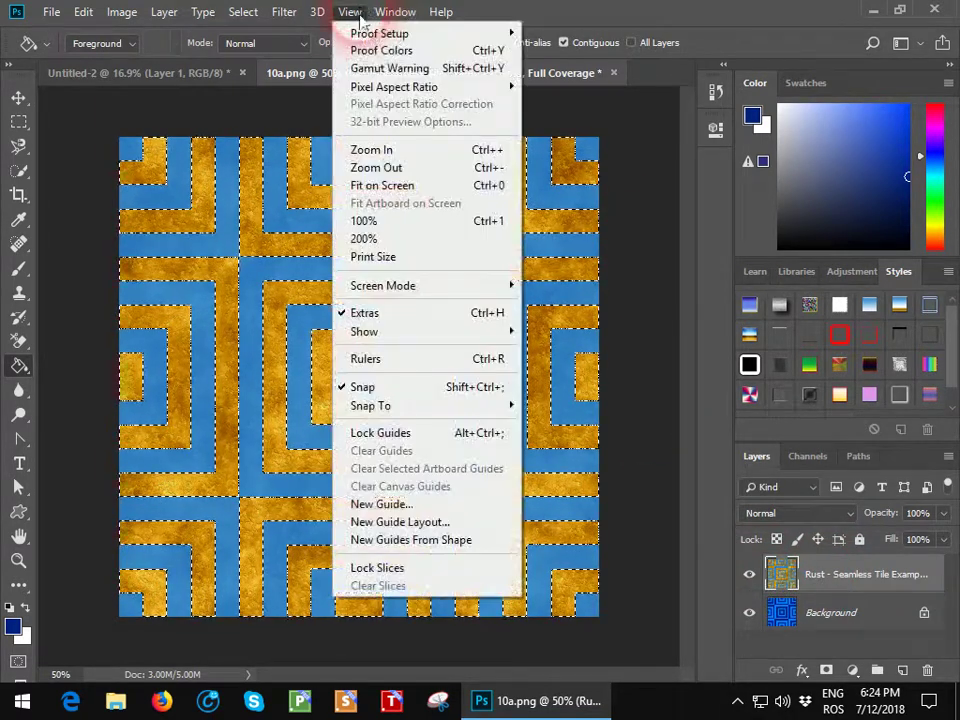
click(386, 224)
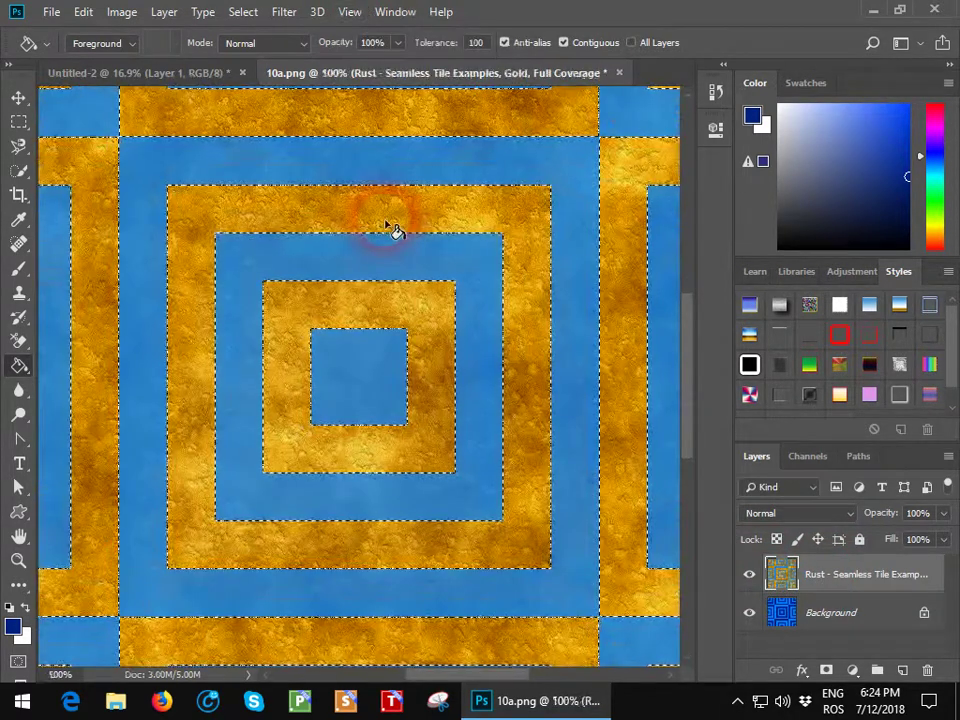
click(245, 12)
click(258, 50)
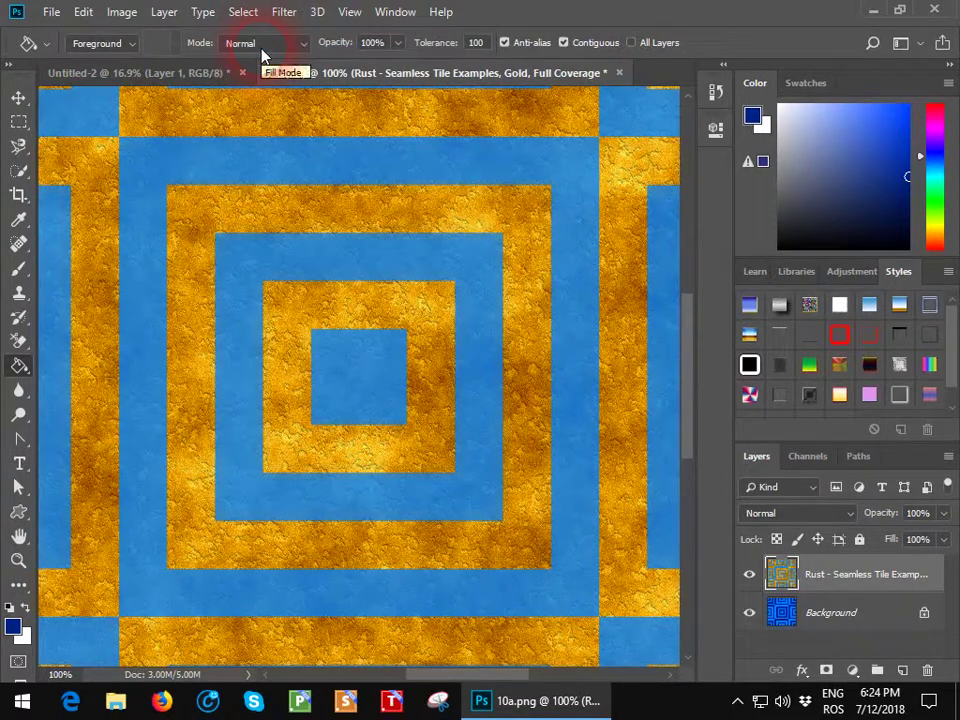
- Undo the deselection and the gold Rust effect
click(84, 13)
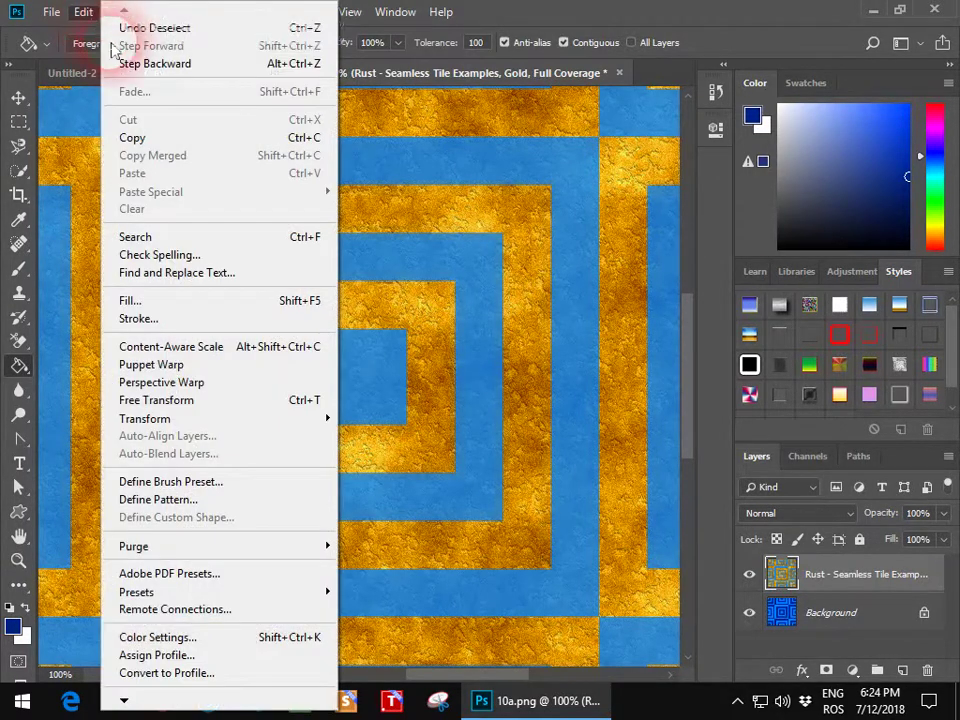
click(126, 63)
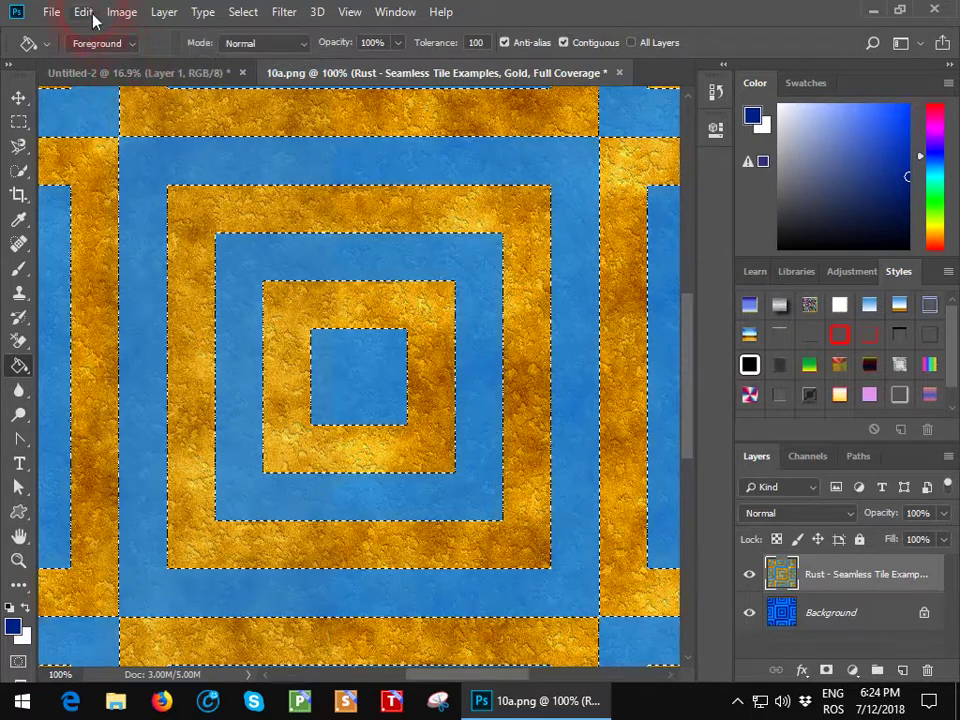
click(83, 12)
click(128, 63)
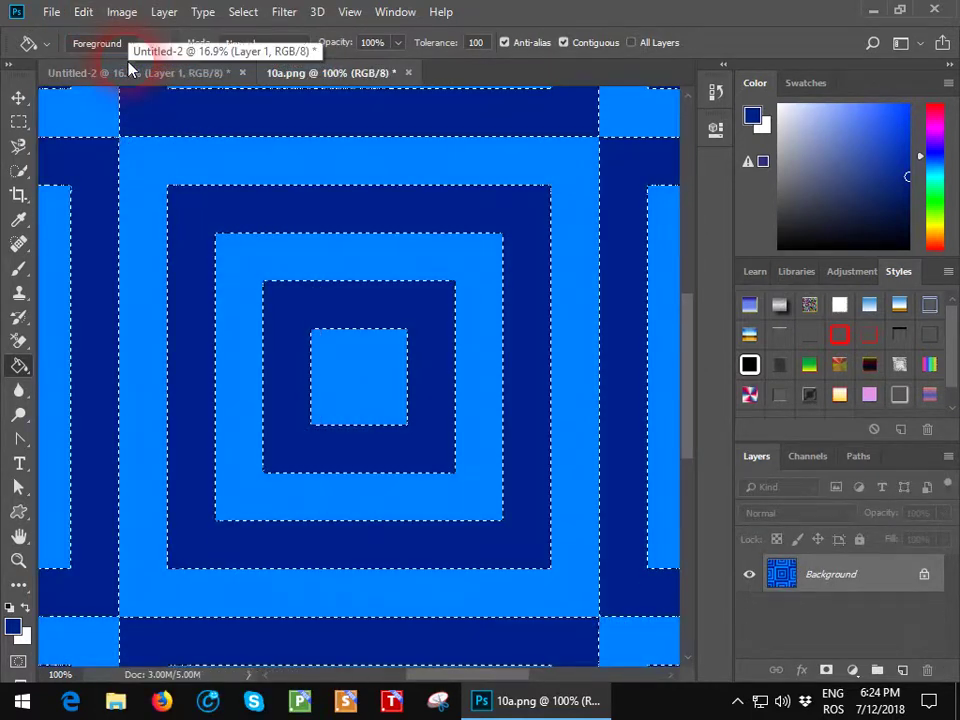
- Open Filter Forge for the selected areas, preview StevieJ's ExtremeGlass and look through the other Creative effects
click(283, 14)
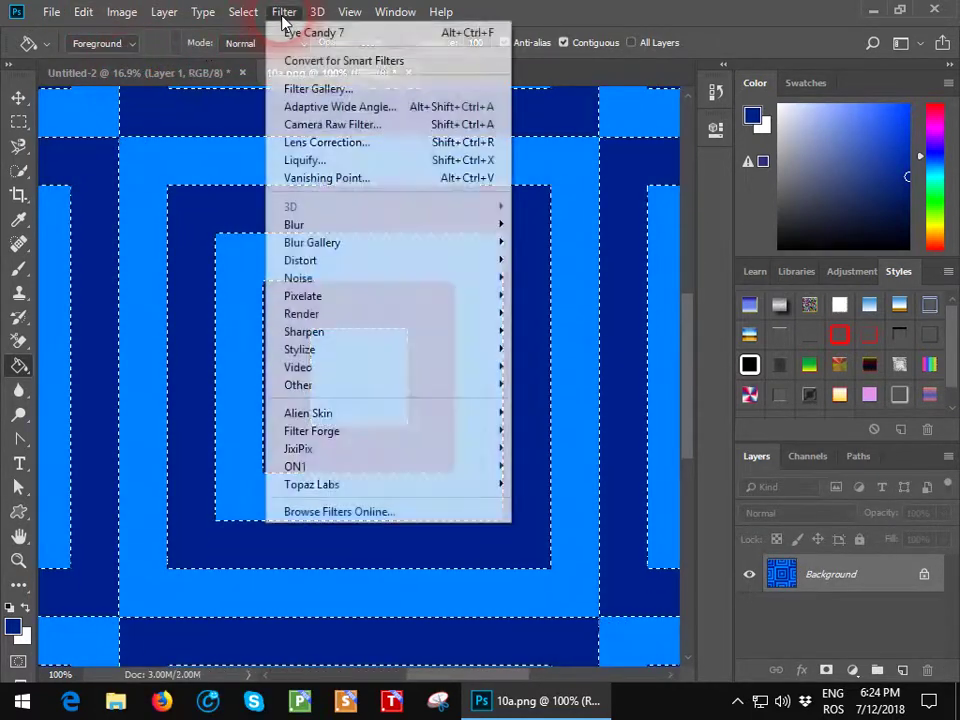
mouse_move(368, 431)
click(558, 430)
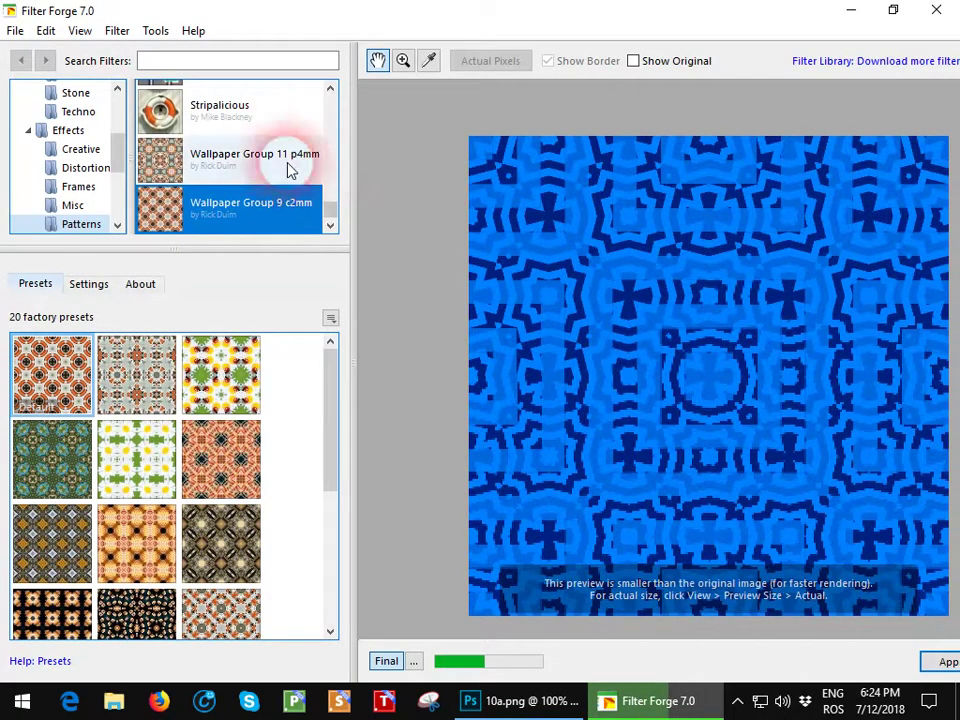
click(95, 152)
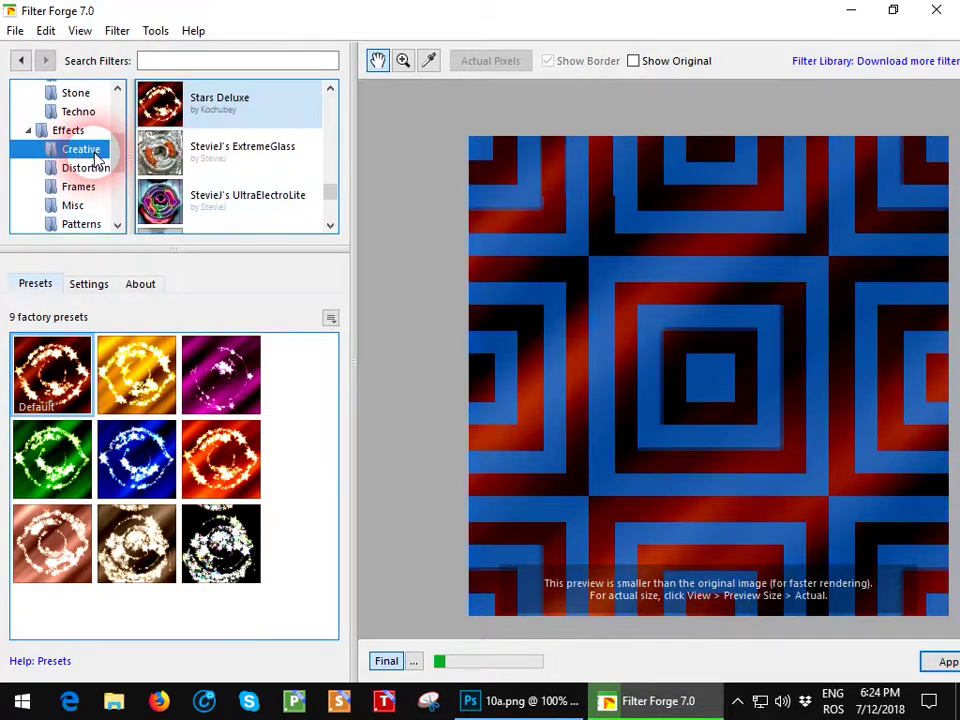
click(250, 150)
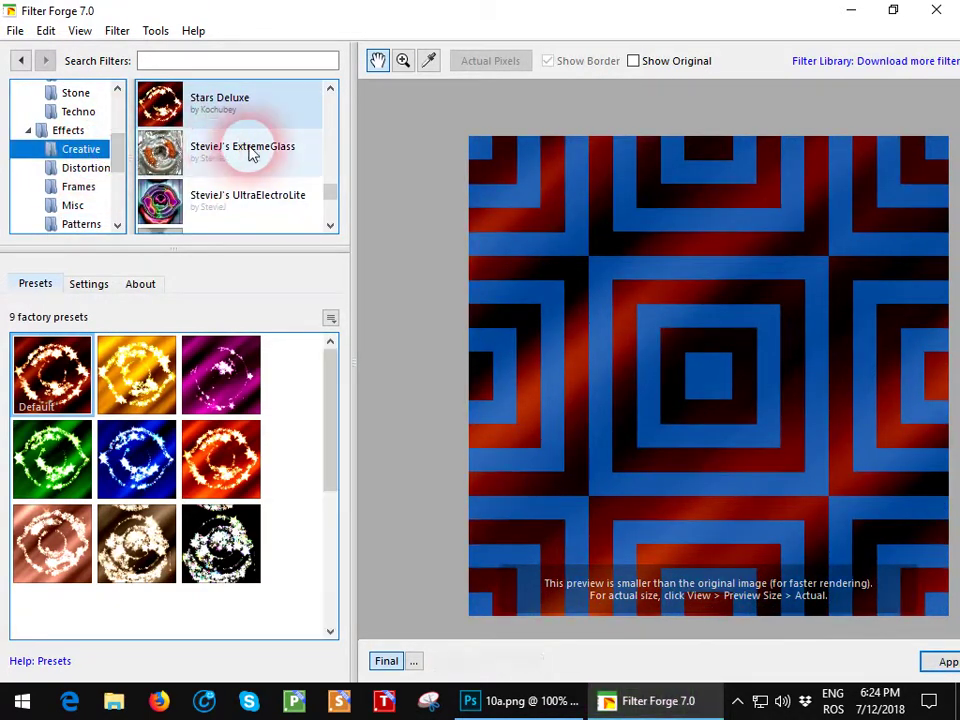
click(333, 198)
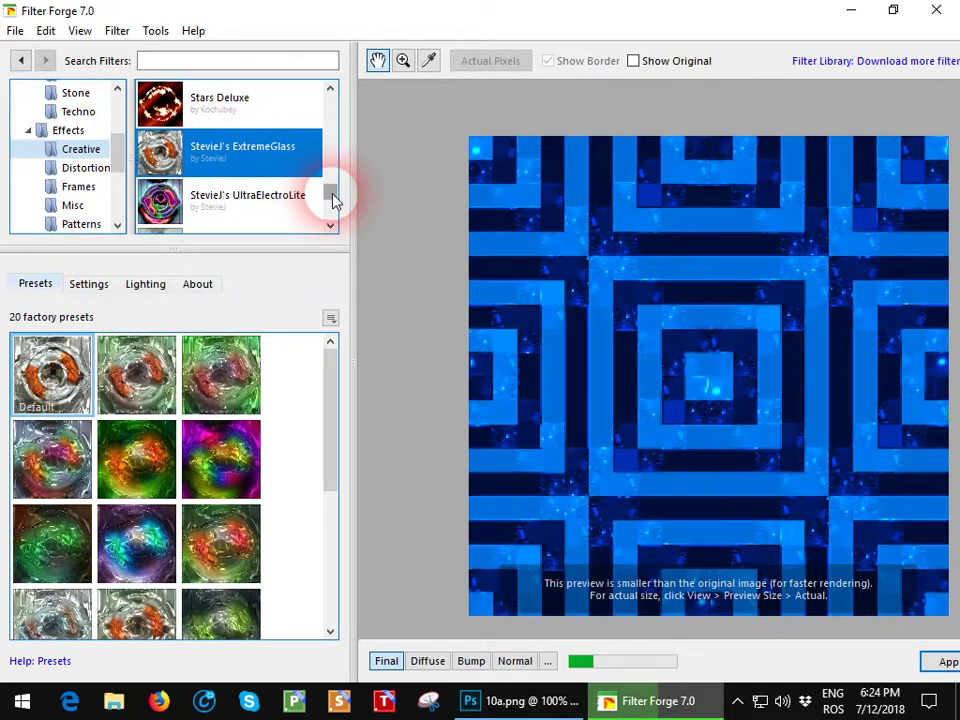
mouse_move(333, 198)
mouse_down()
mouse_move(338, 220)
mouse_move(343, 138)
mouse_up()
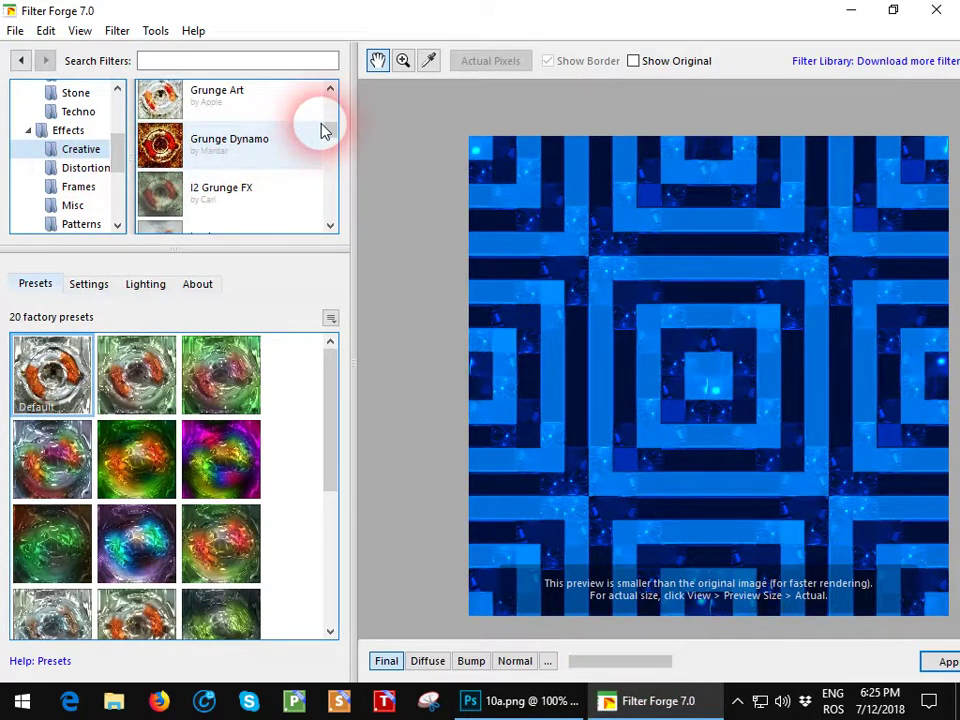
drag(330, 129, 221, 101)
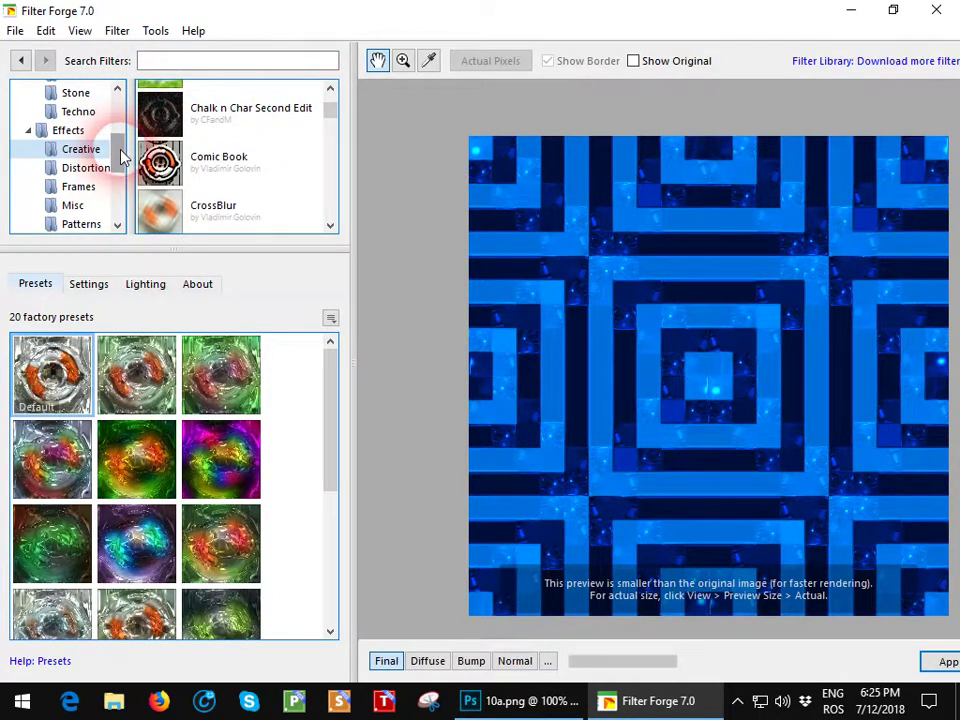
- Browse the Photo and Snippets effect categories for a suitable filter
drag(119, 157, 121, 175)
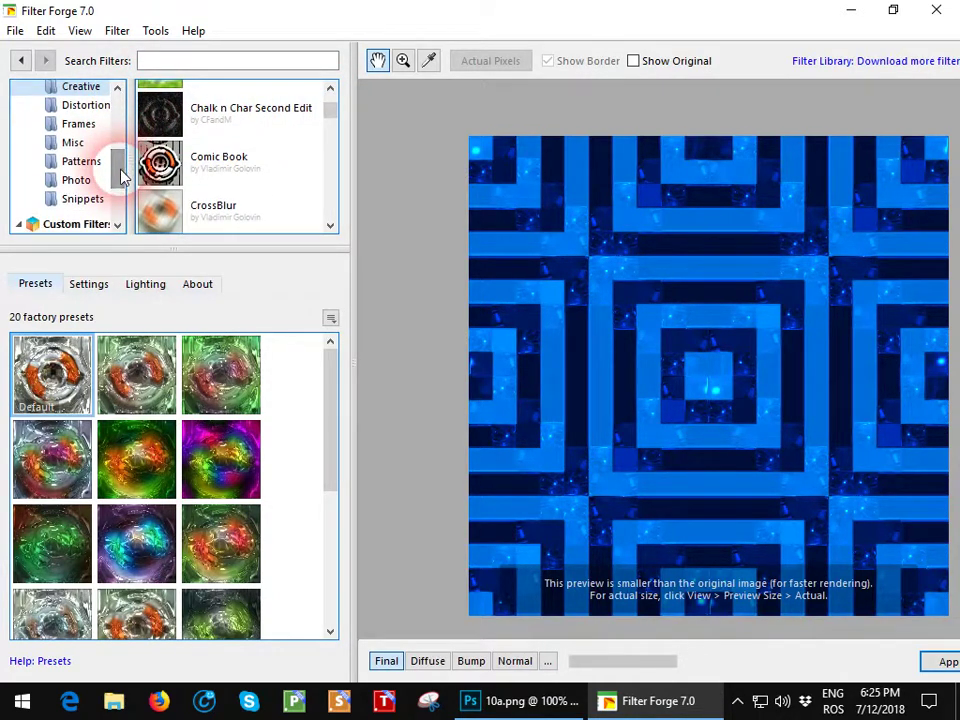
click(94, 184)
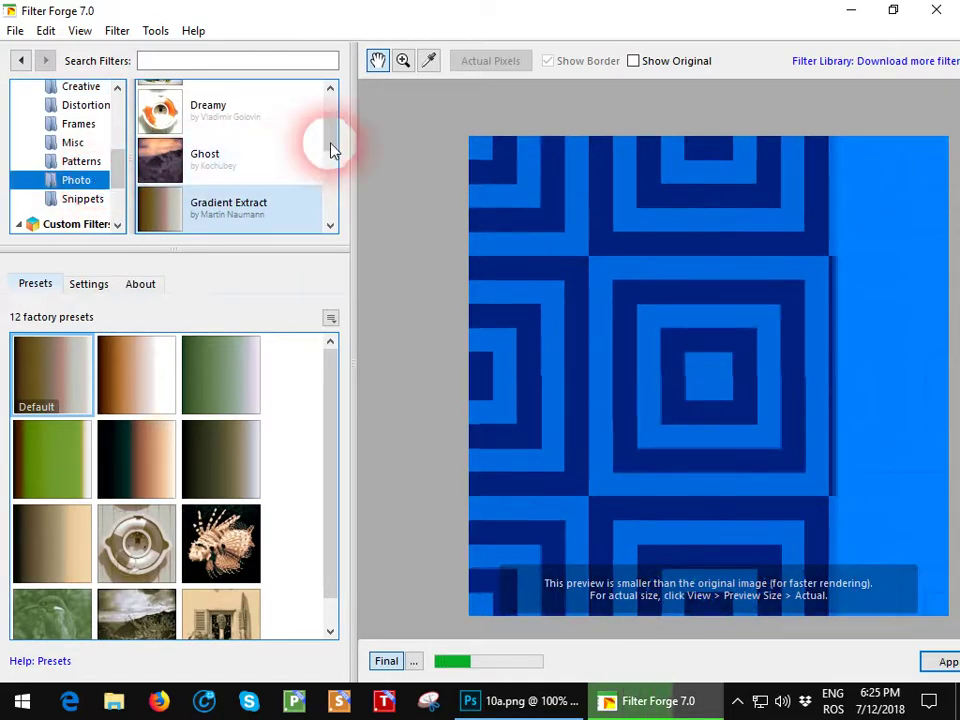
drag(333, 149, 335, 203)
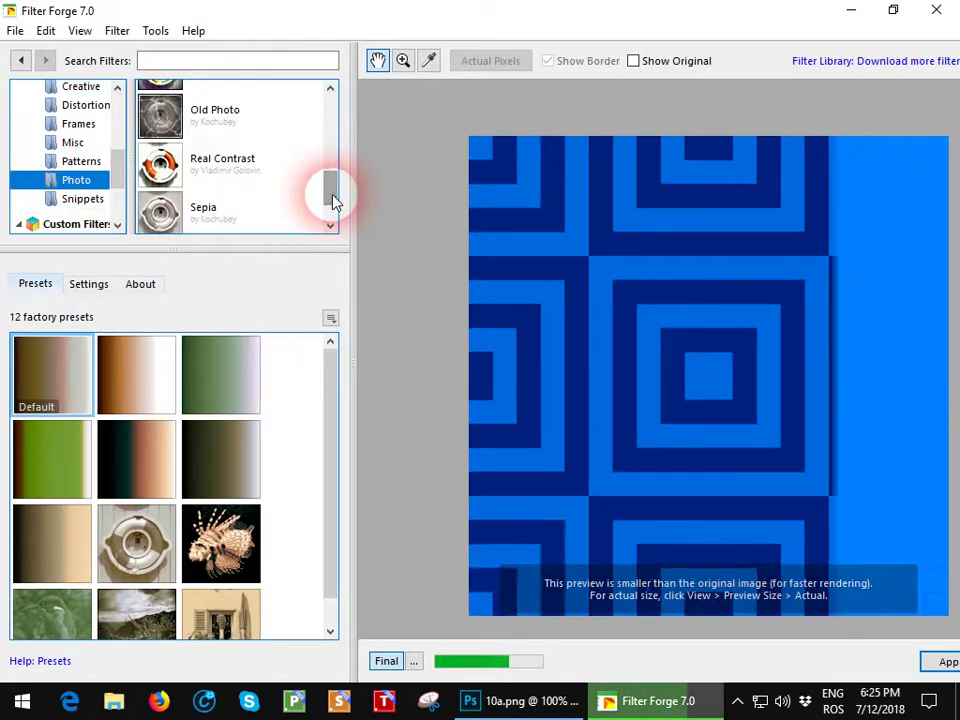
click(94, 199)
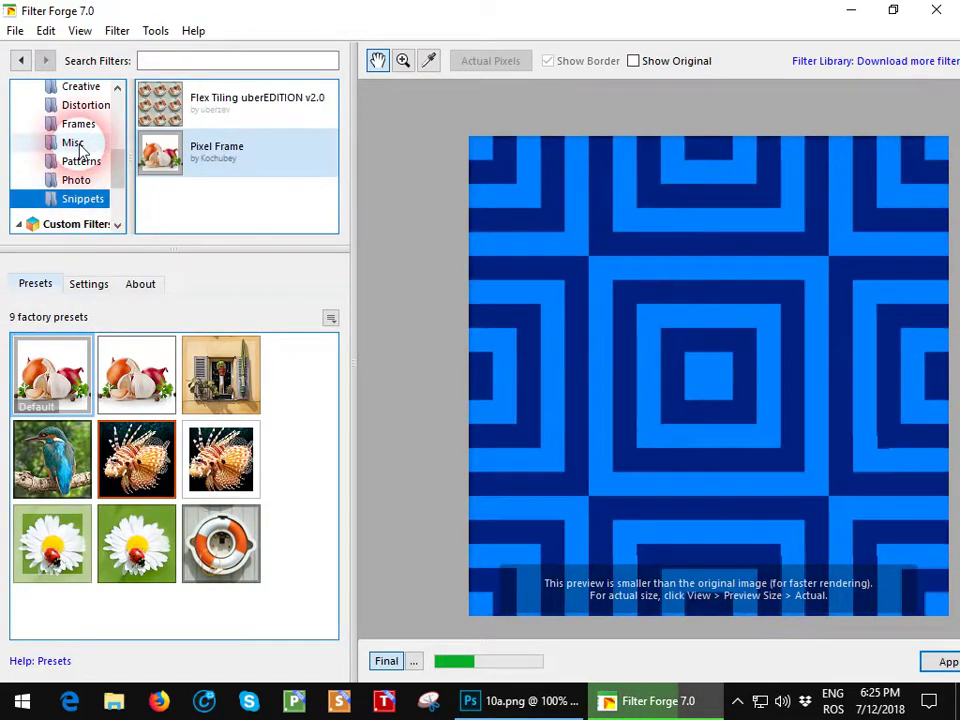
- Apply the Metalizer filter from the Misc effects to the selected areas with Seamless Tiling enabled
click(76, 145)
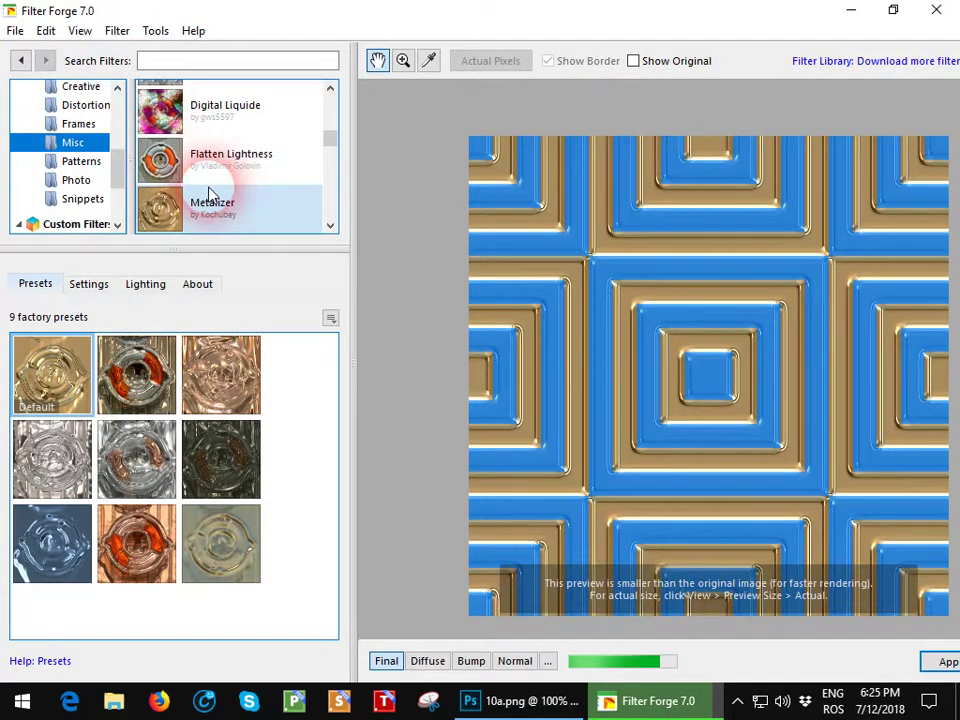
click(88, 284)
click(151, 483)
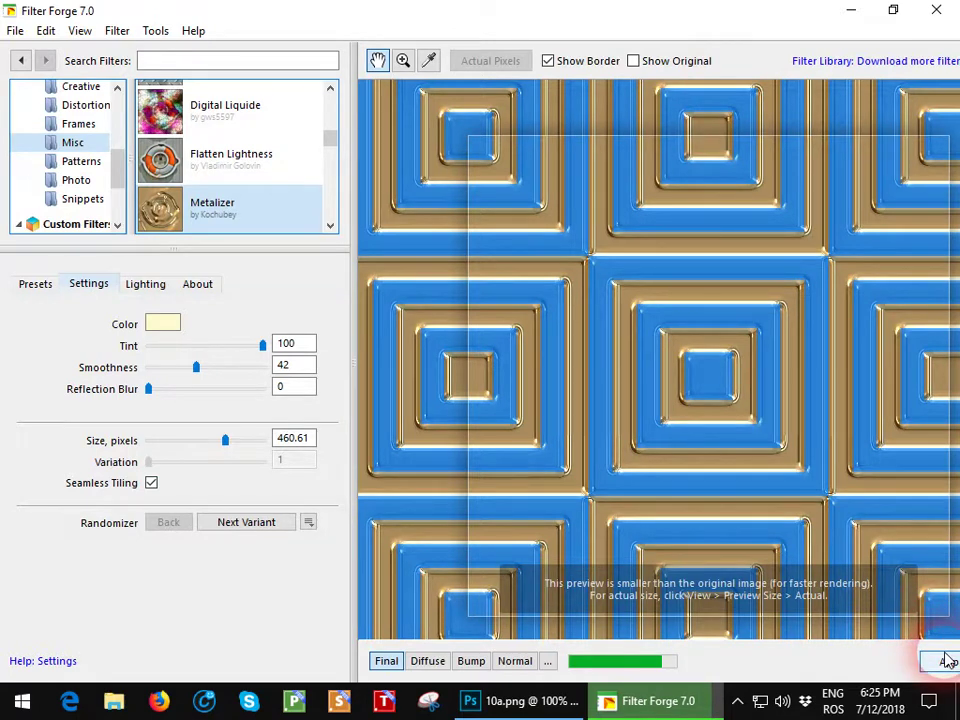
click(946, 660)
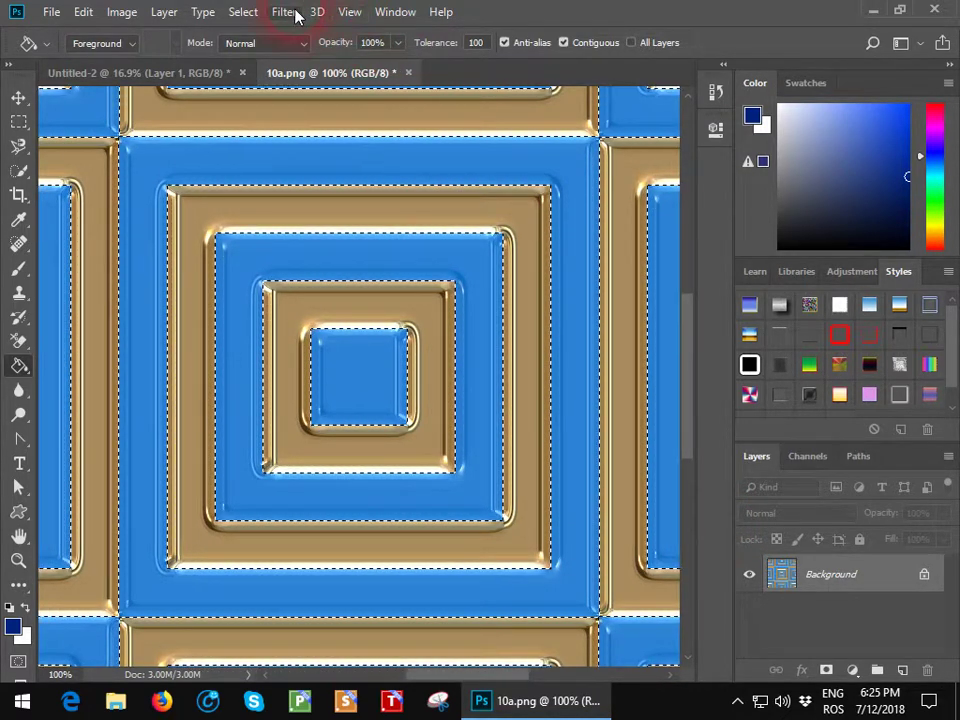
- Clear the selection and define the whole blue-and-gold metallic tile as a pattern named 10a.png
click(257, 13)
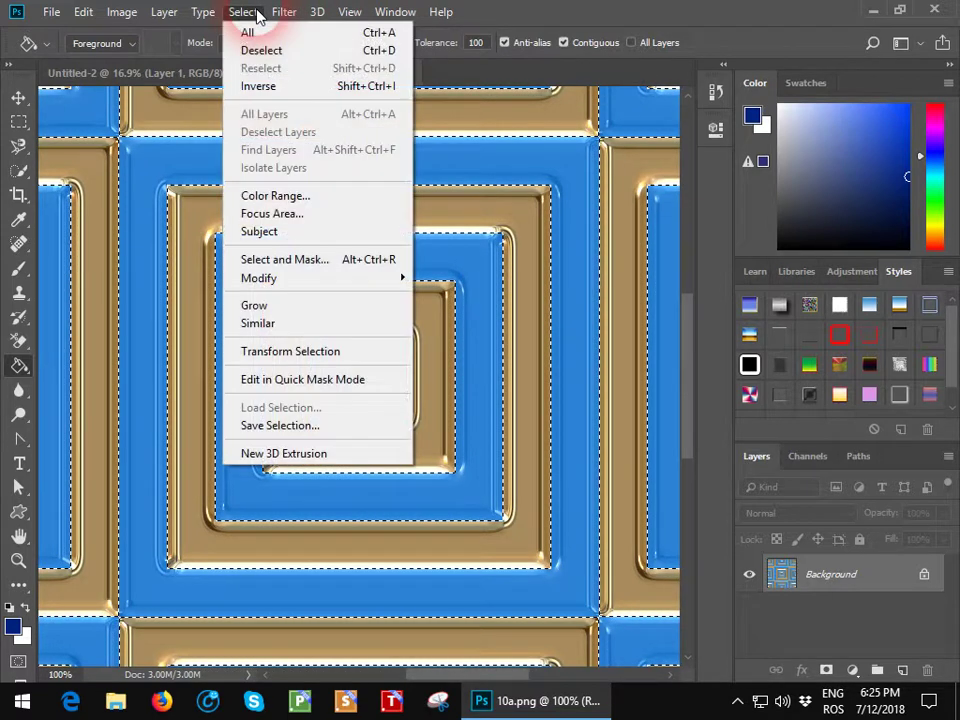
mouse_move(267, 281)
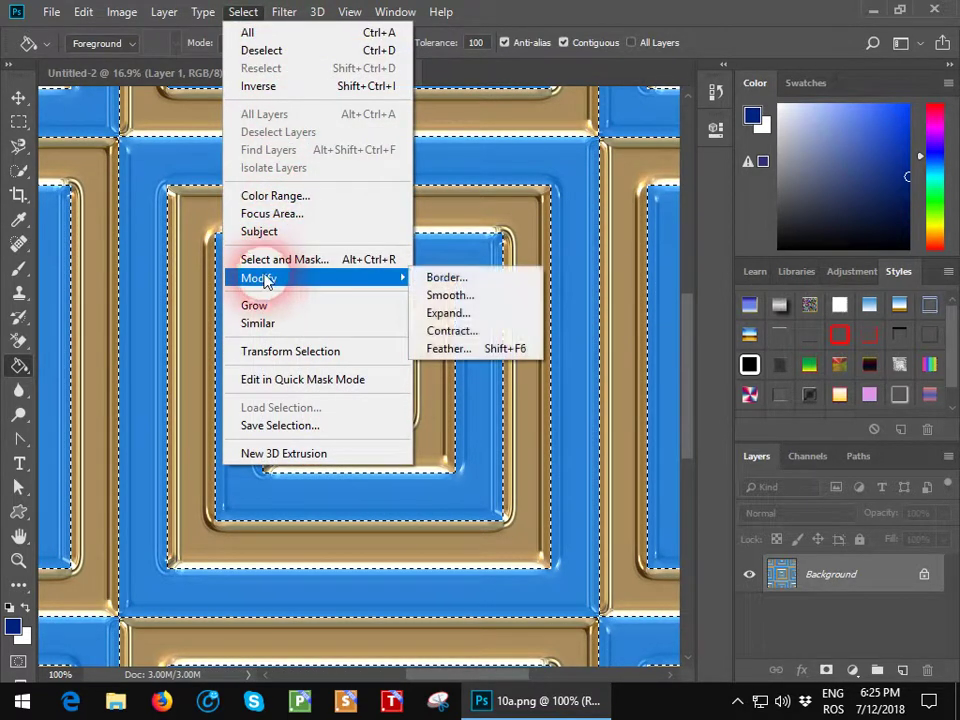
click(268, 52)
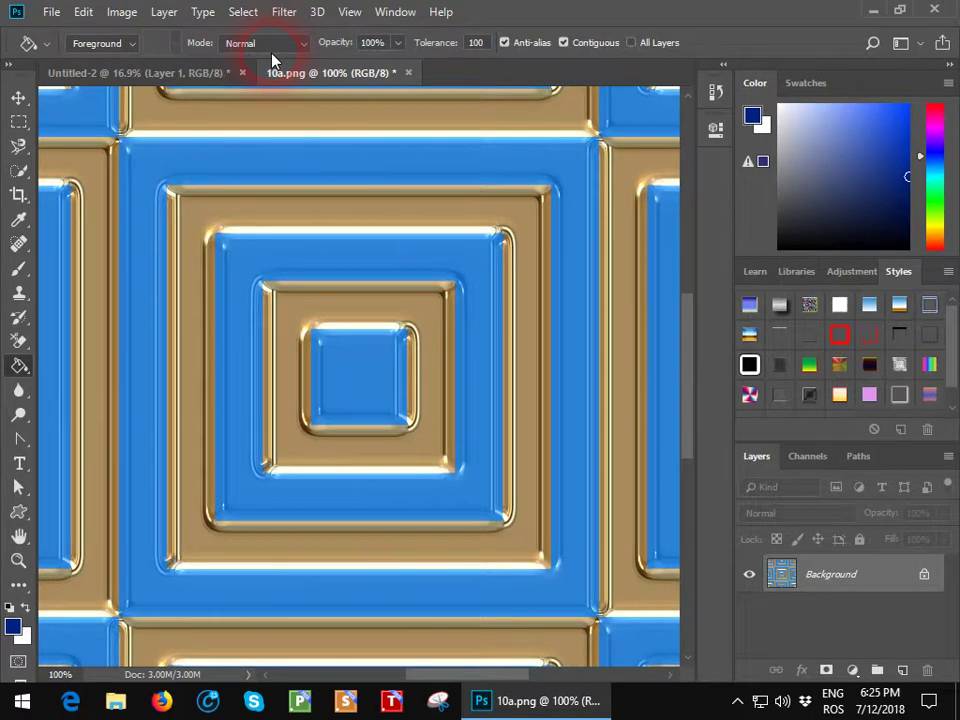
click(349, 12)
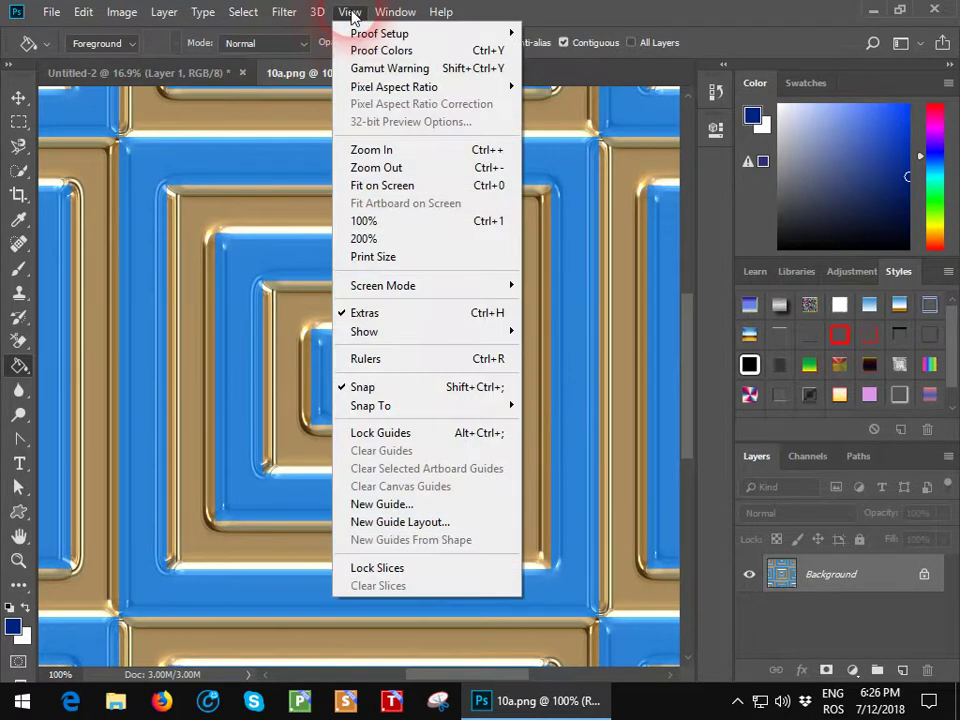
click(370, 190)
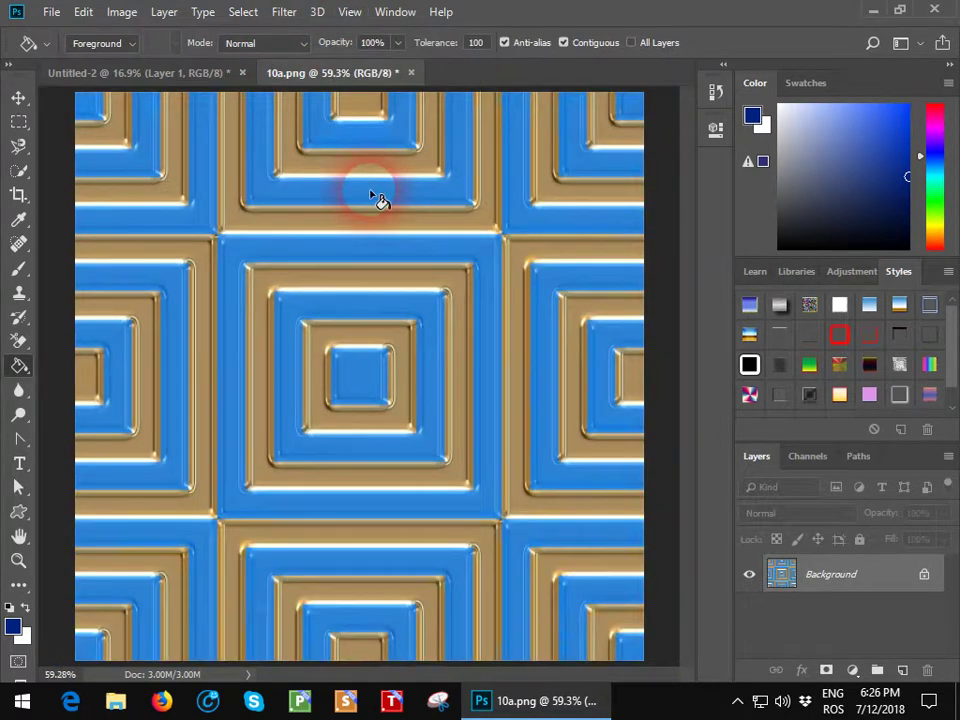
click(83, 14)
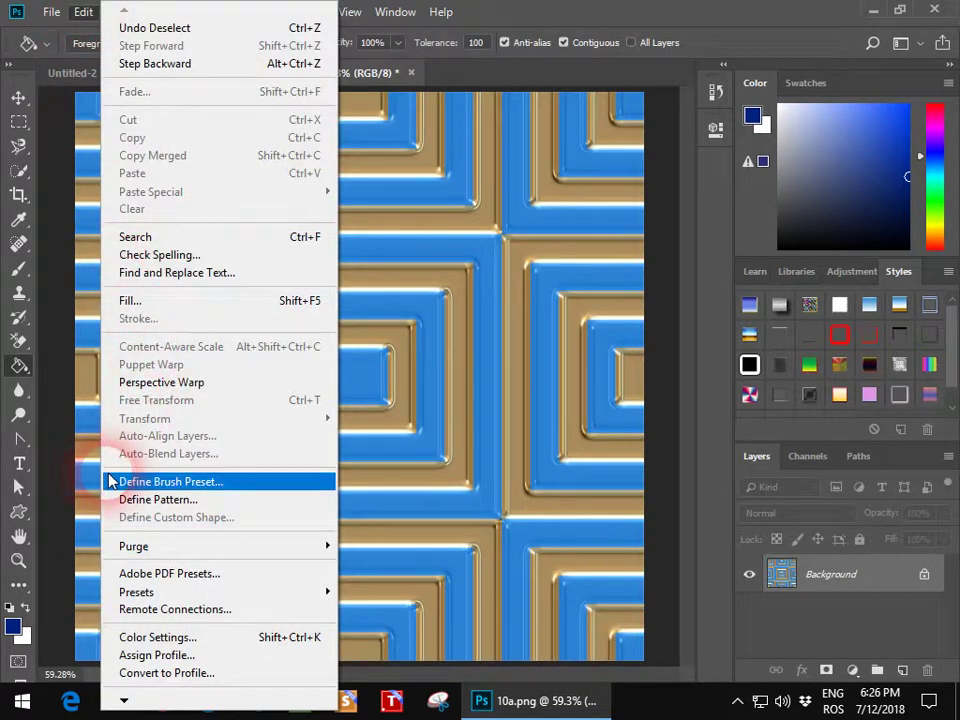
click(155, 499)
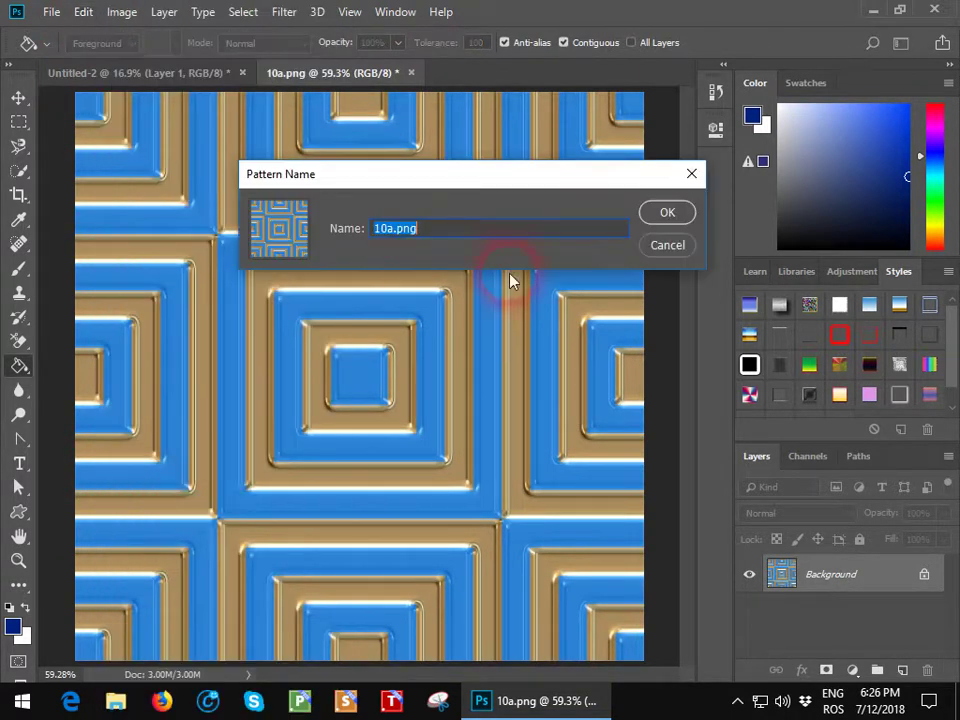
click(662, 214)
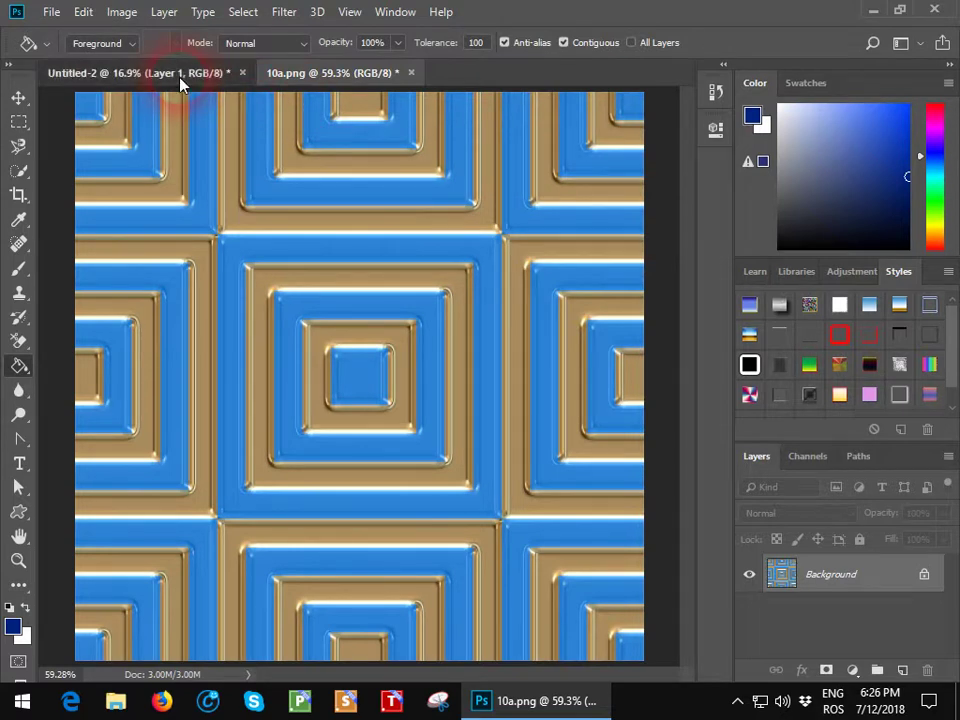
- Fill Layer 1 of the Untitled-2 document with the new blue-and-gold metallic pattern in Normal mode at 100% opacity
click(181, 76)
click(82, 14)
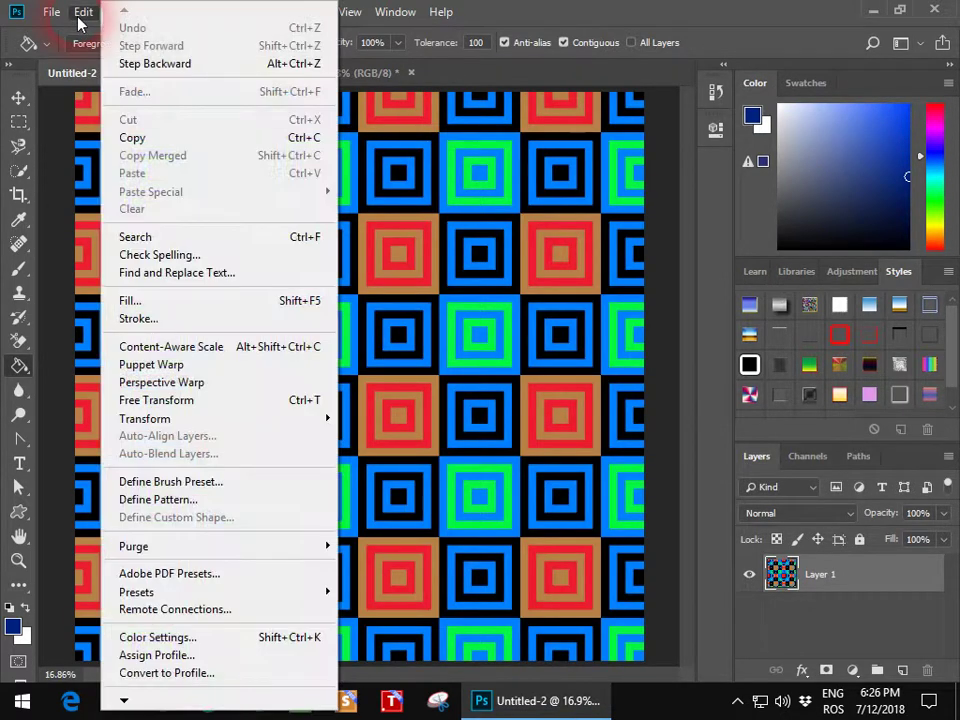
click(131, 300)
click(456, 215)
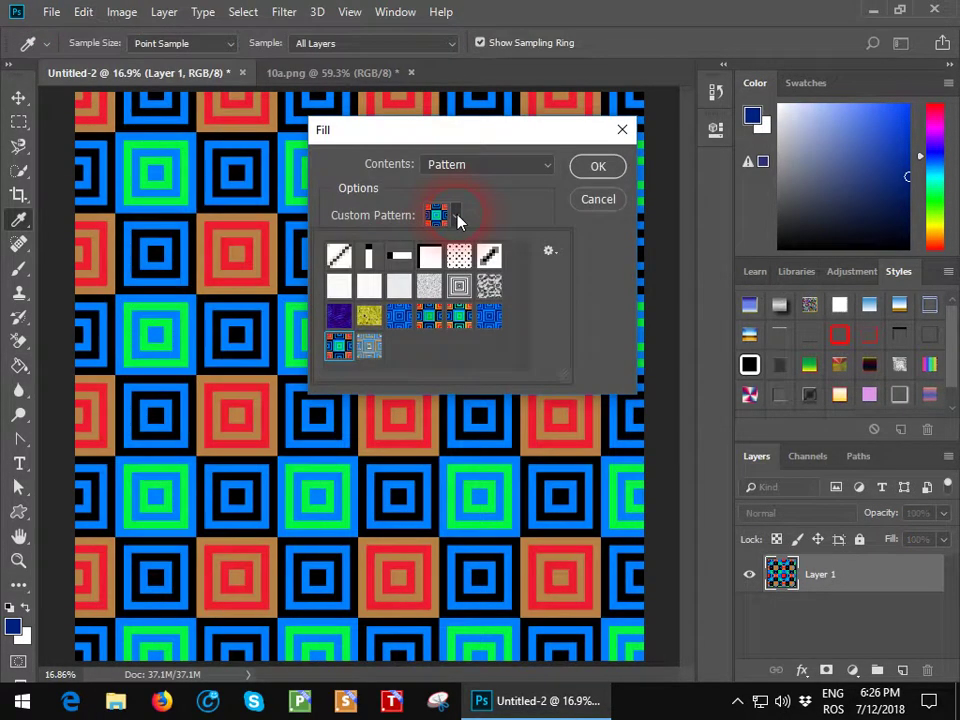
click(374, 350)
click(594, 176)
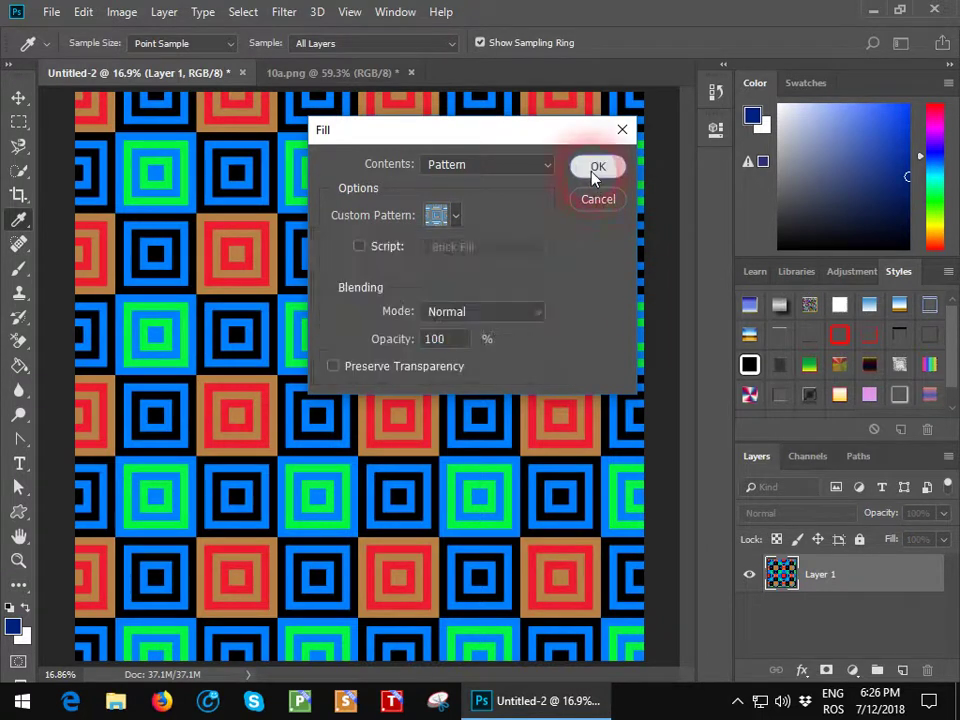
key(g)
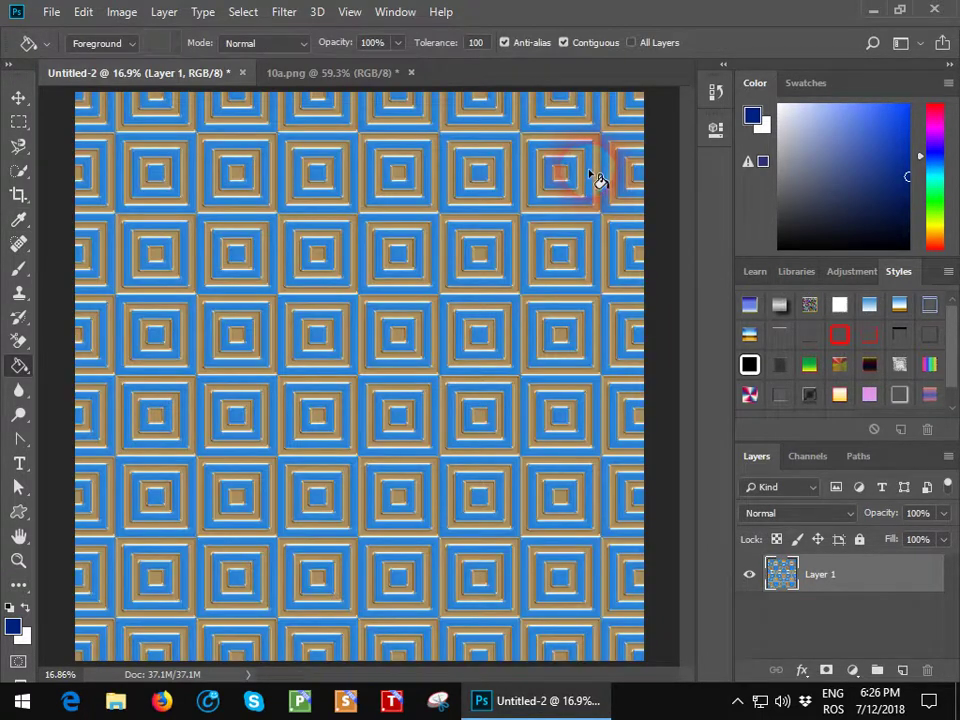
- Examine the joins between the metallic pattern tiles in Untitled-2 at 100% magnification
click(350, 14)
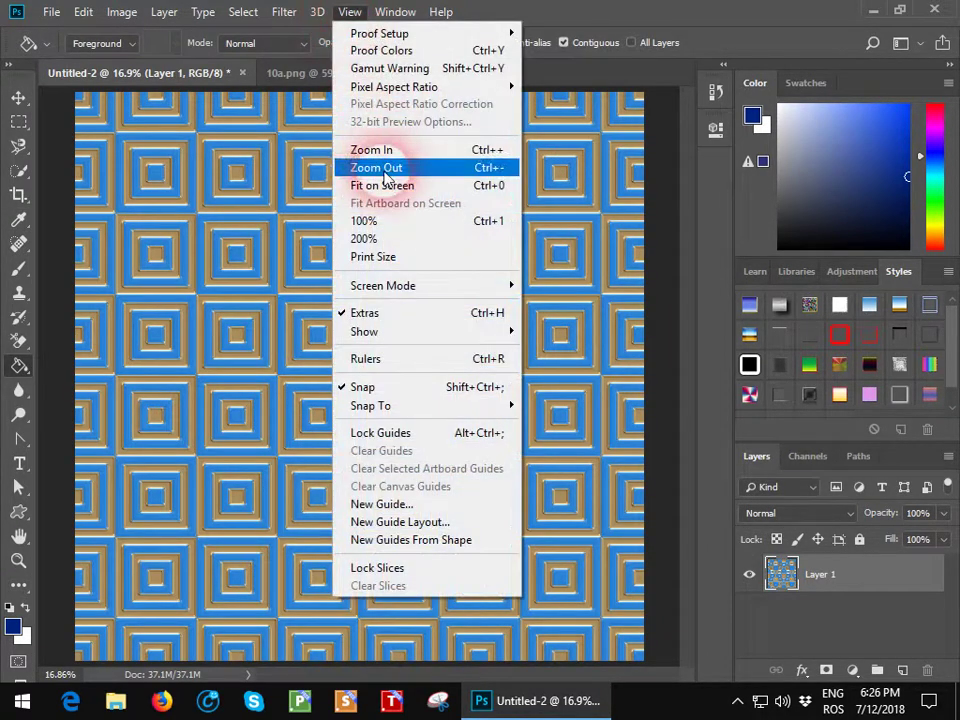
click(386, 221)
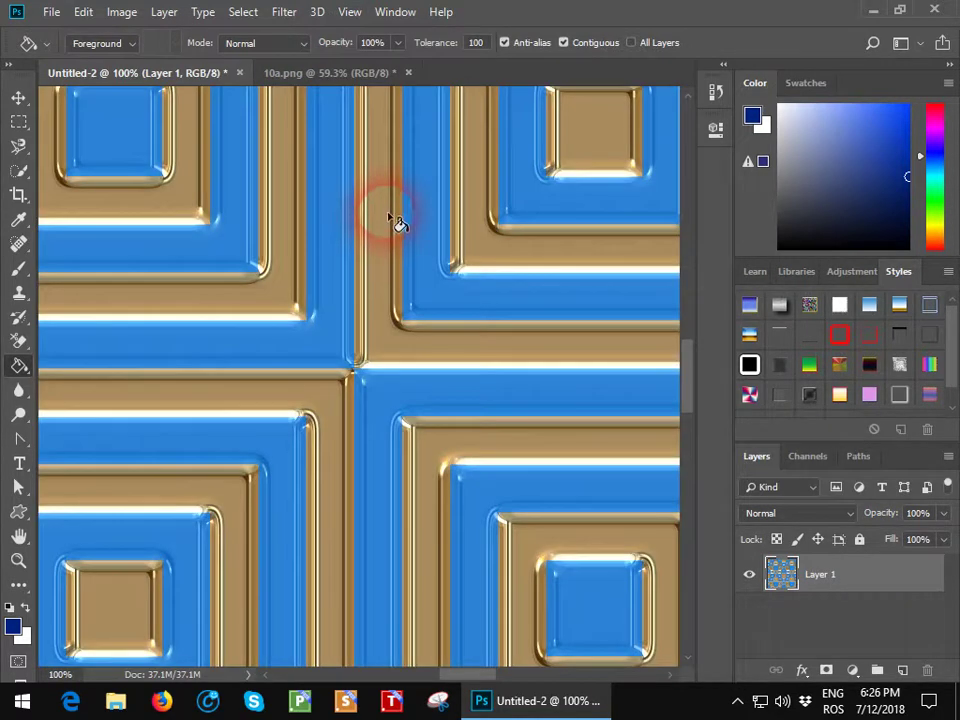
drag(686, 352, 686, 318)
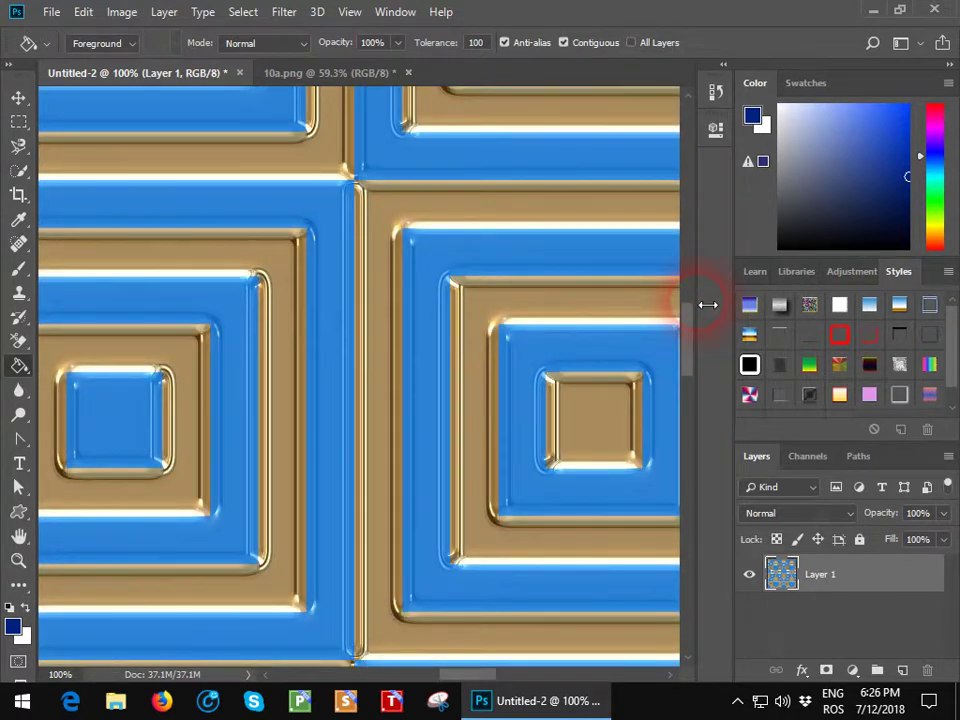
drag(690, 316, 697, 247)
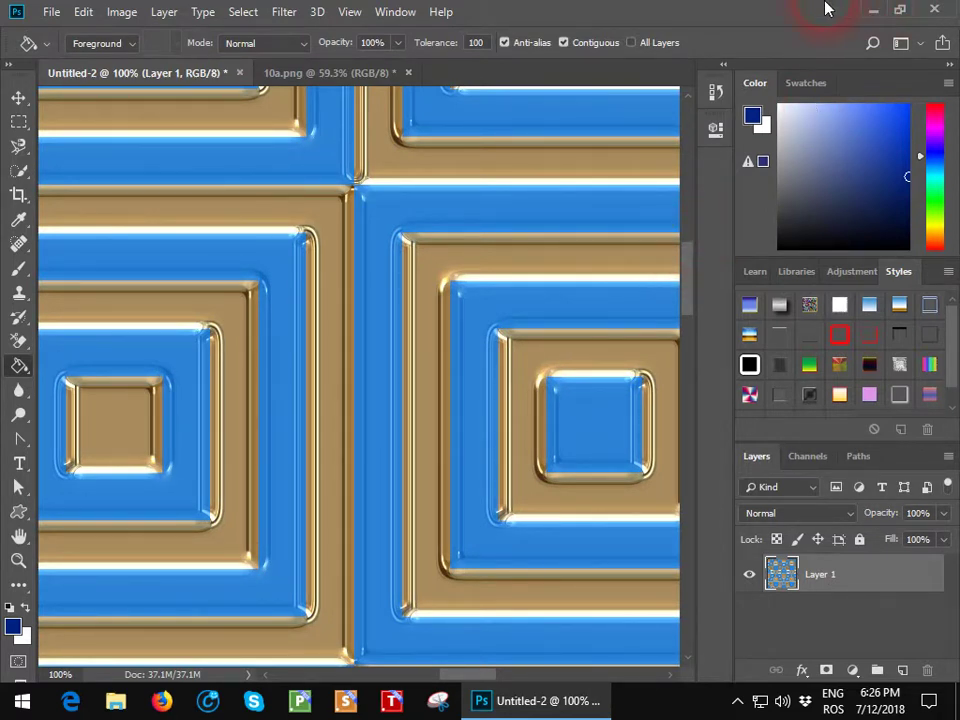
mouse_move(679, 20)
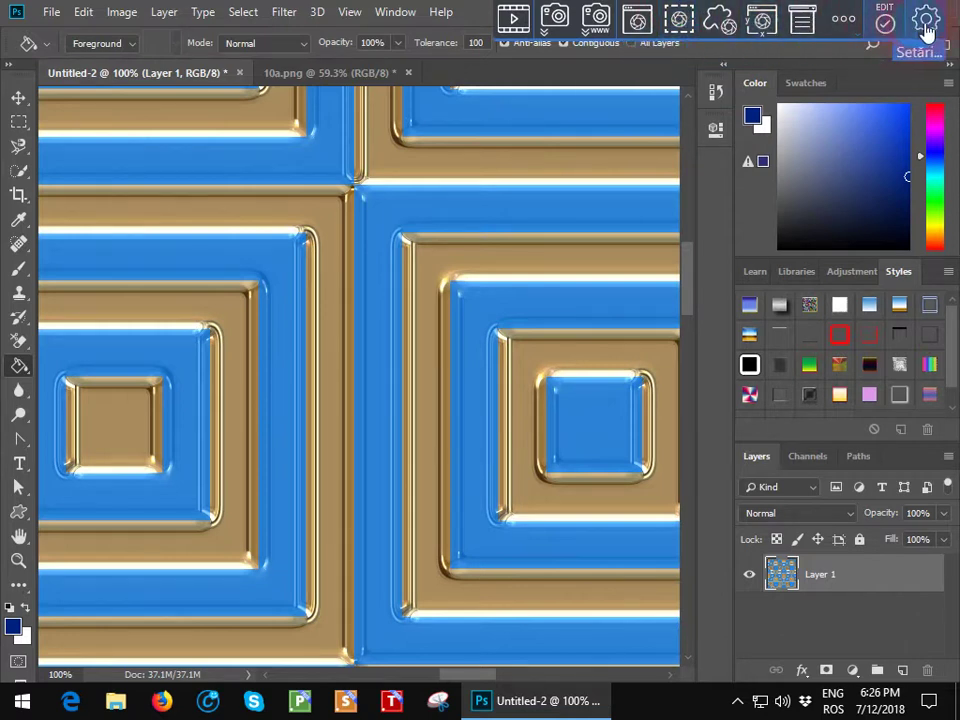
click(885, 25)
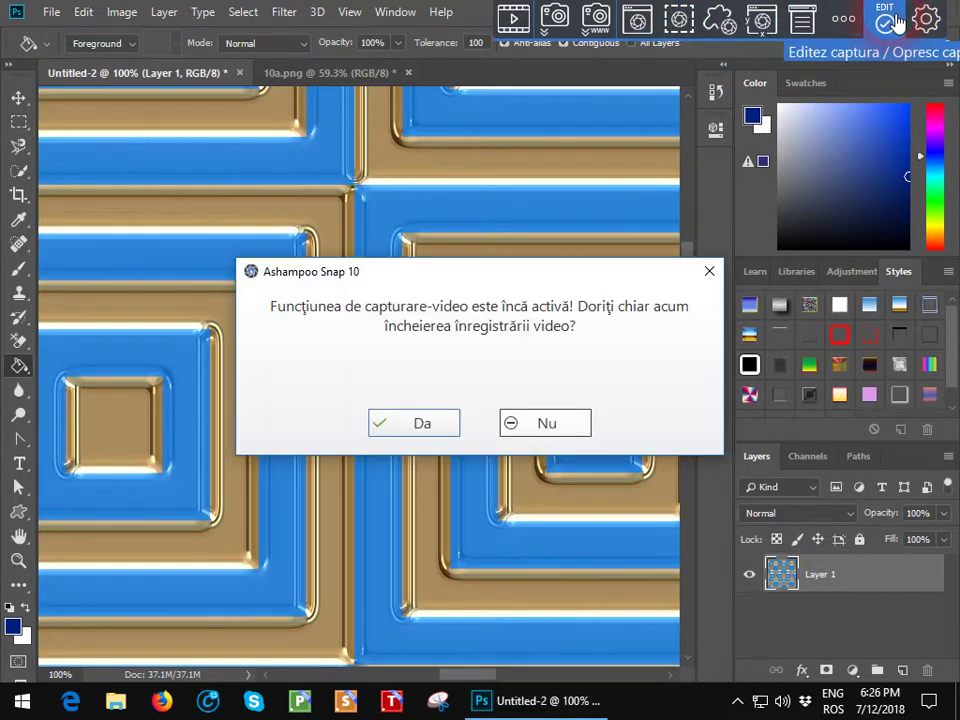